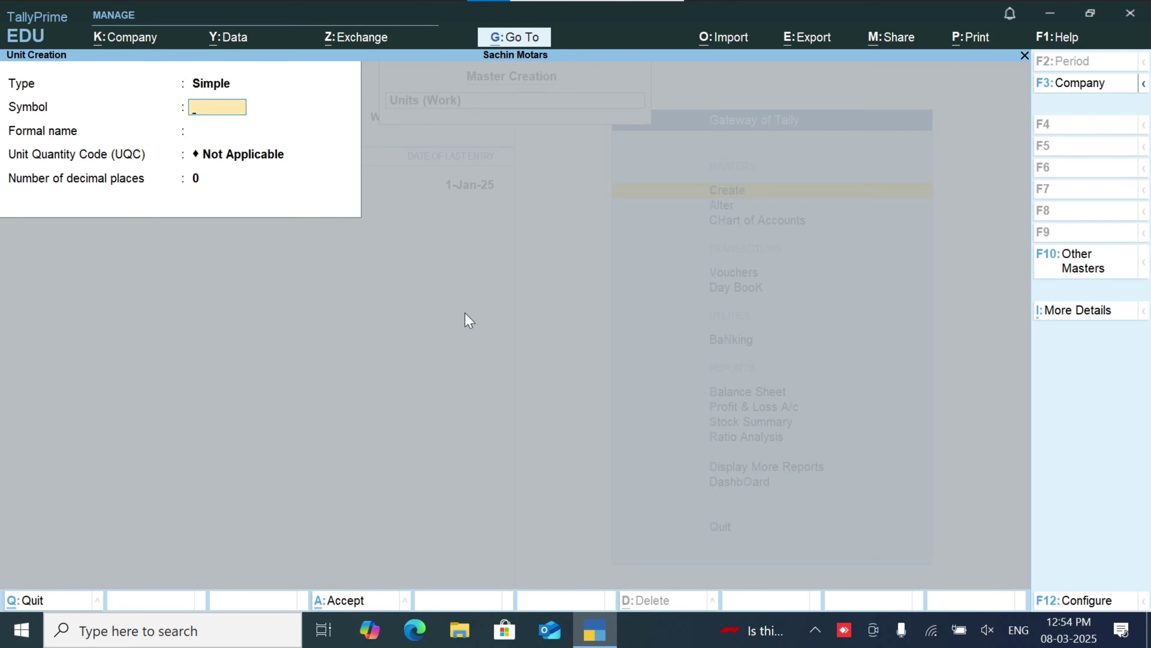
# Step: Start a new payroll work unit of type Simple with the symbol HRS and the formal name Hours
pyautogui.press('Escape')
pyautogui.press('y')
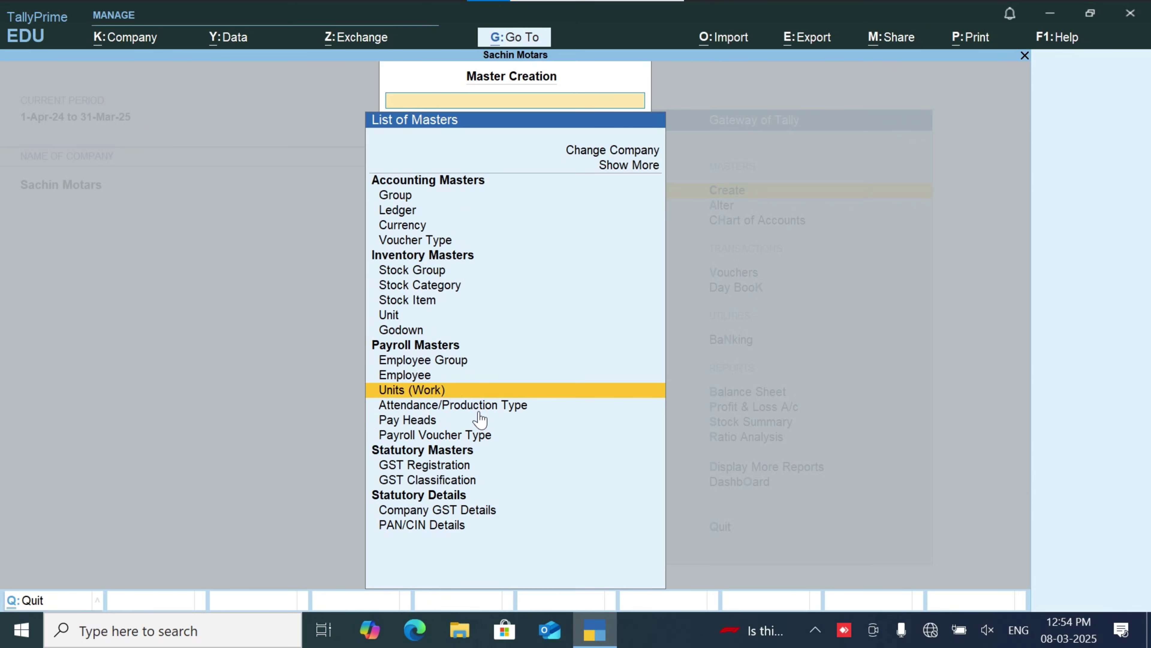
pyautogui.press('Return')
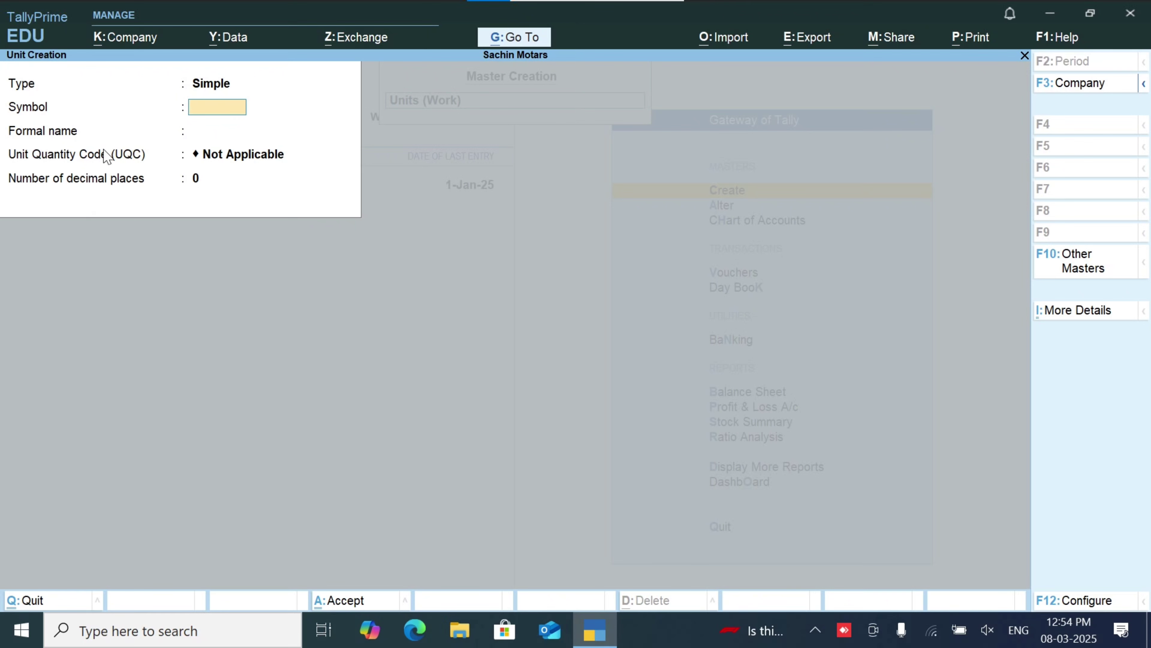
pyautogui.click(228, 87)
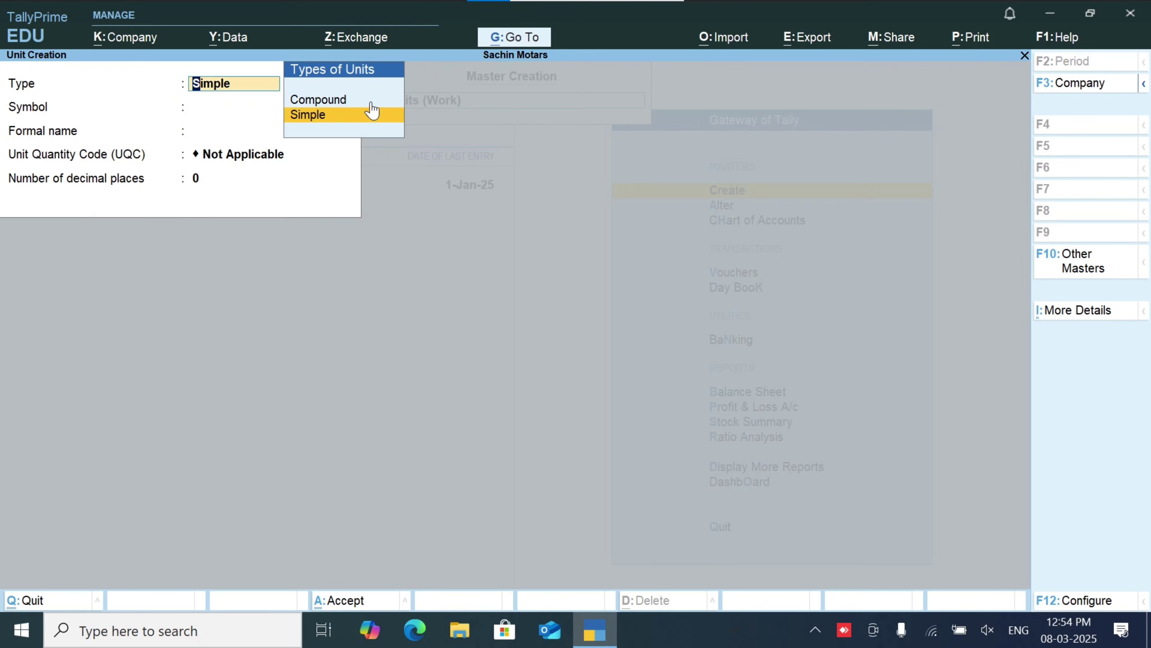
pyautogui.click(324, 114)
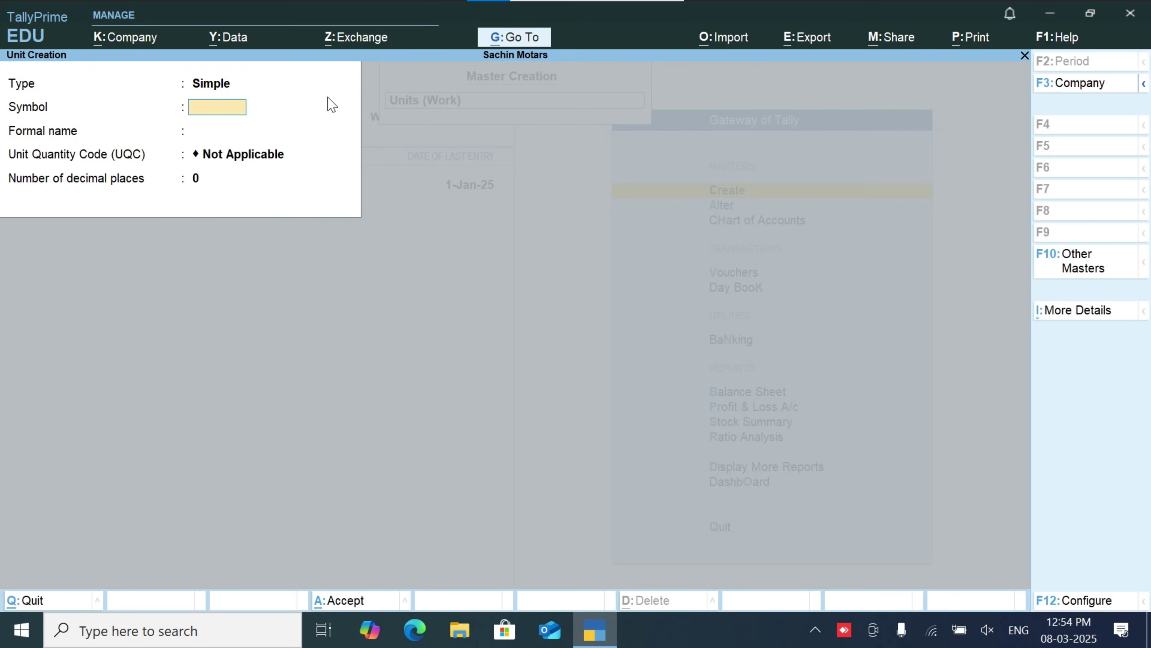
pyautogui.write('HRS')
pyautogui.press('Return')
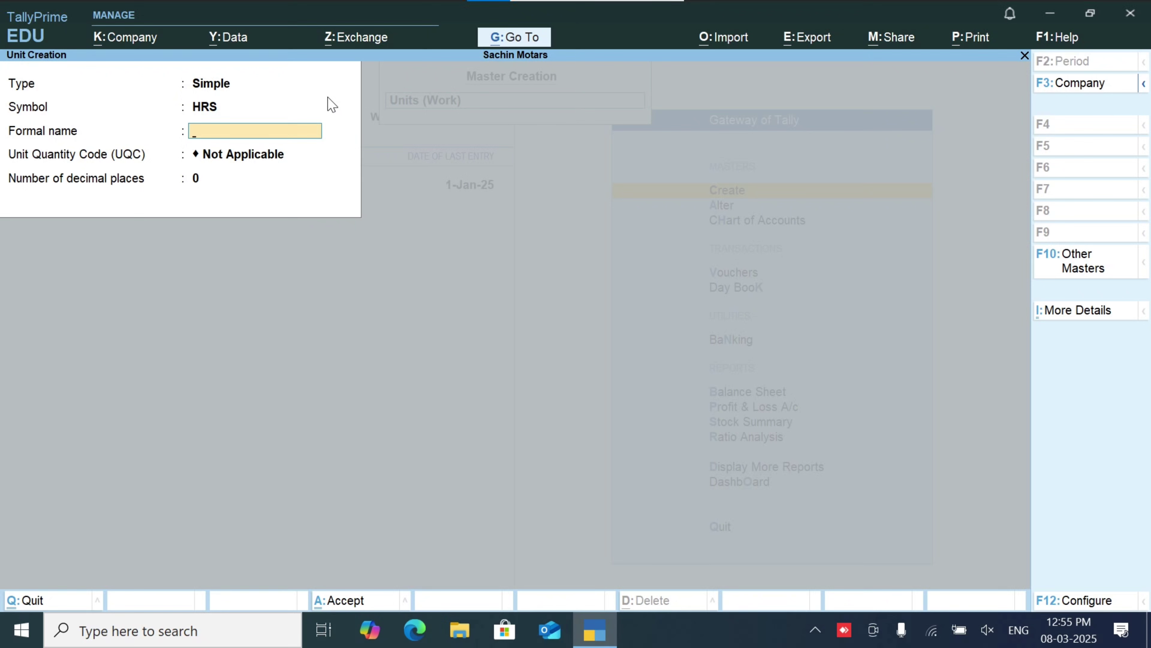
pyautogui.write('Hours')
pyautogui.press('Return')
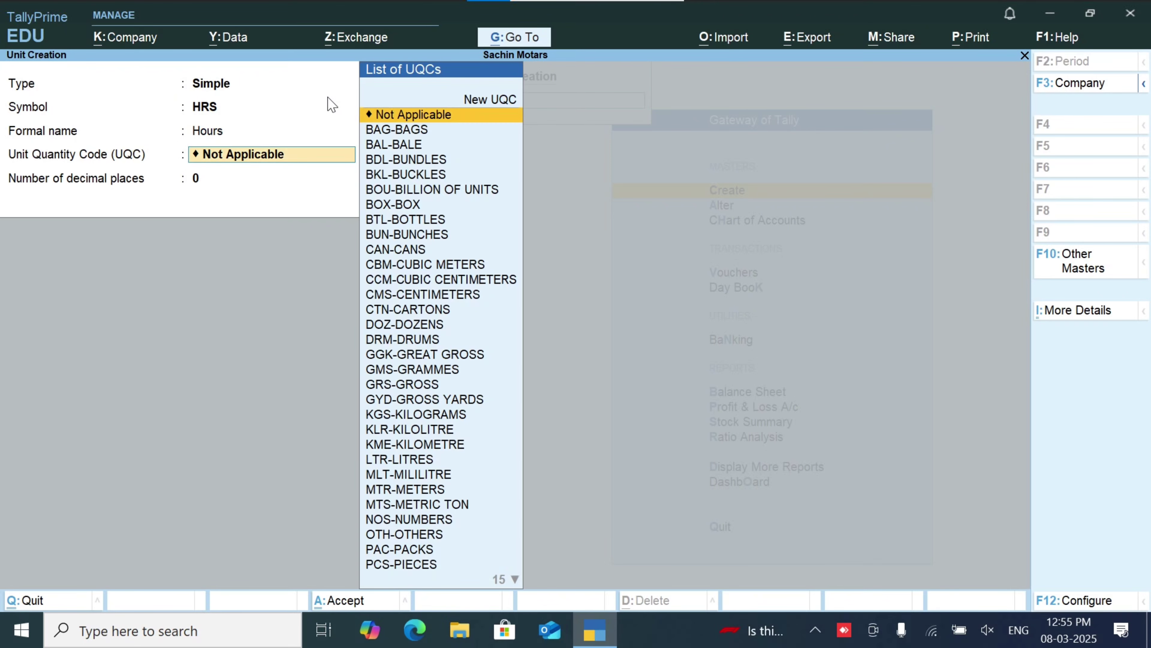
# Step: Set the unit's quantity code to Not Applicable with 0 decimal places, save it and leave unit creation
pyautogui.write('j')
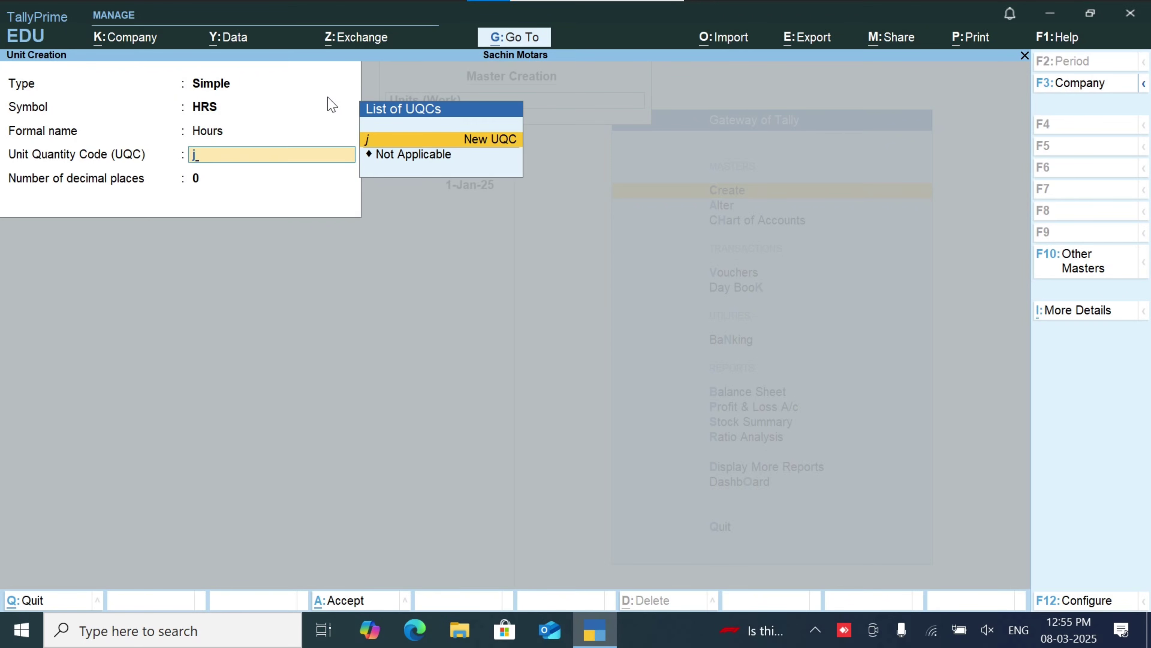
pyautogui.press('BackSpace')
pyautogui.write('h')
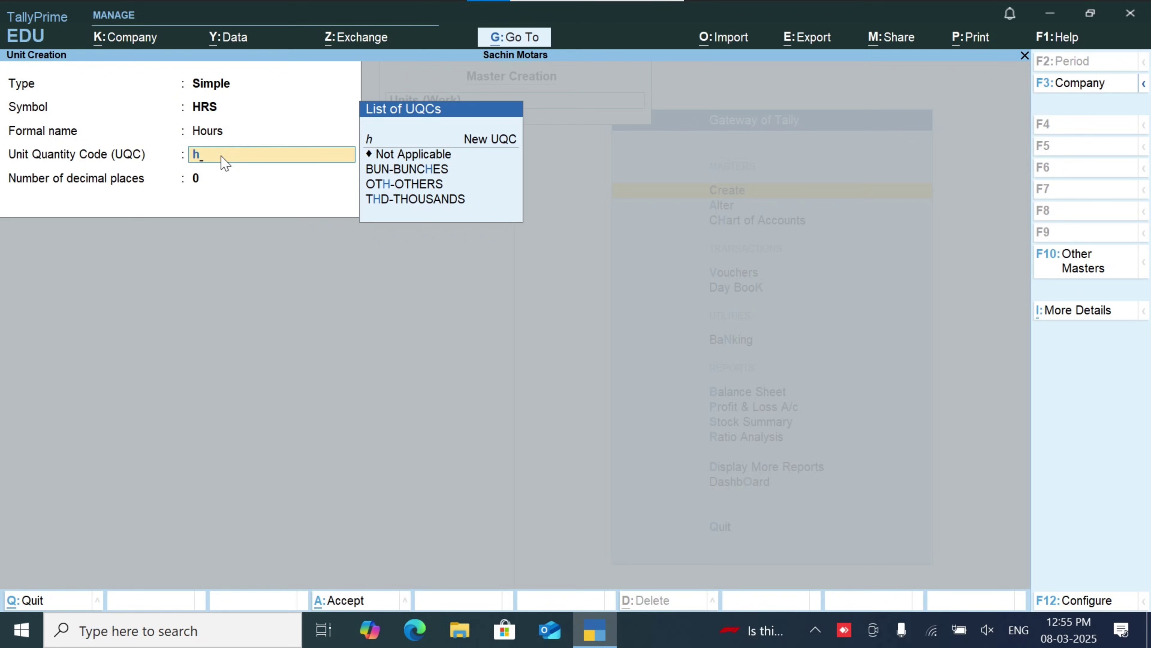
pyautogui.press('Down')
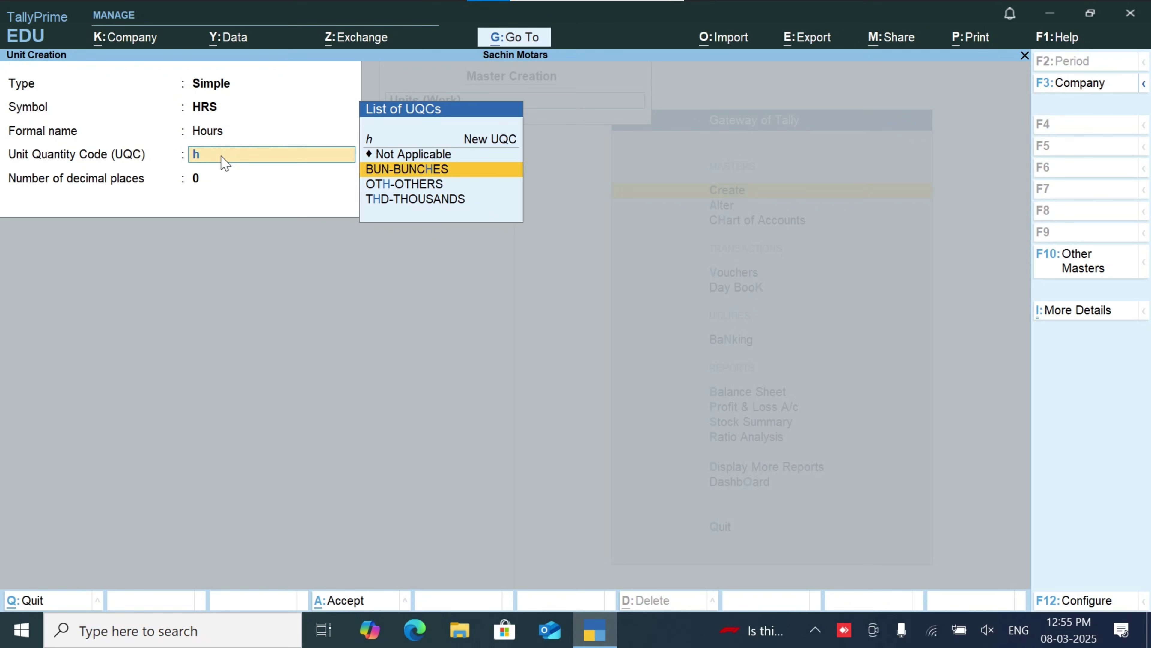
pyautogui.press('Up')
pyautogui.press('Return')
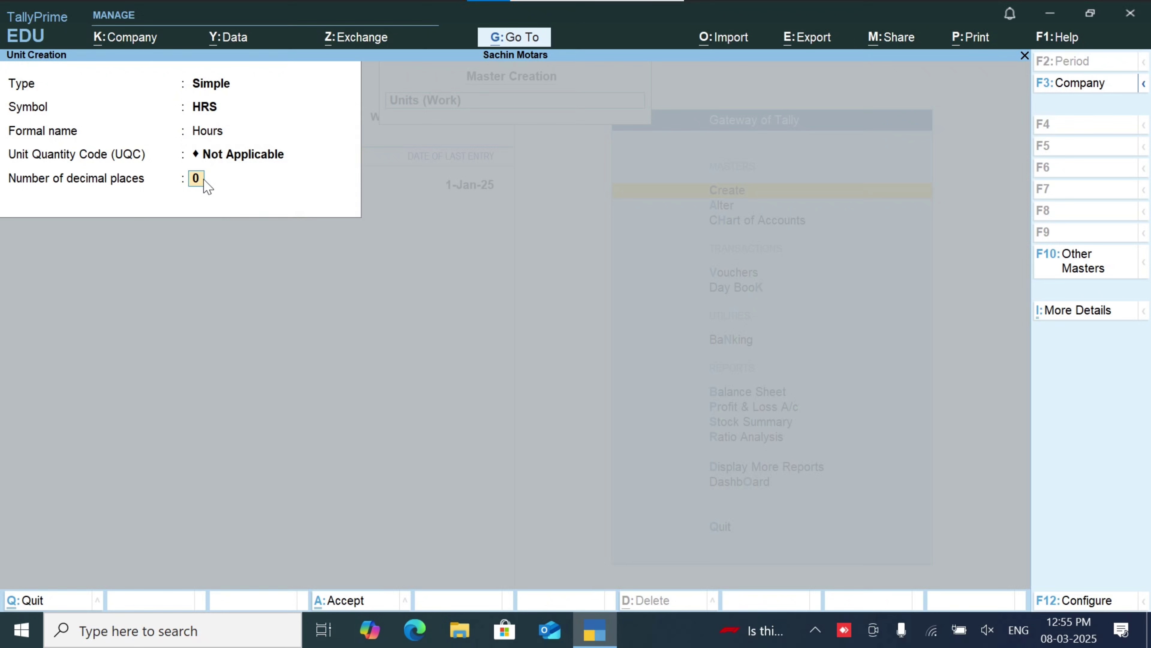
pyautogui.press('Return')
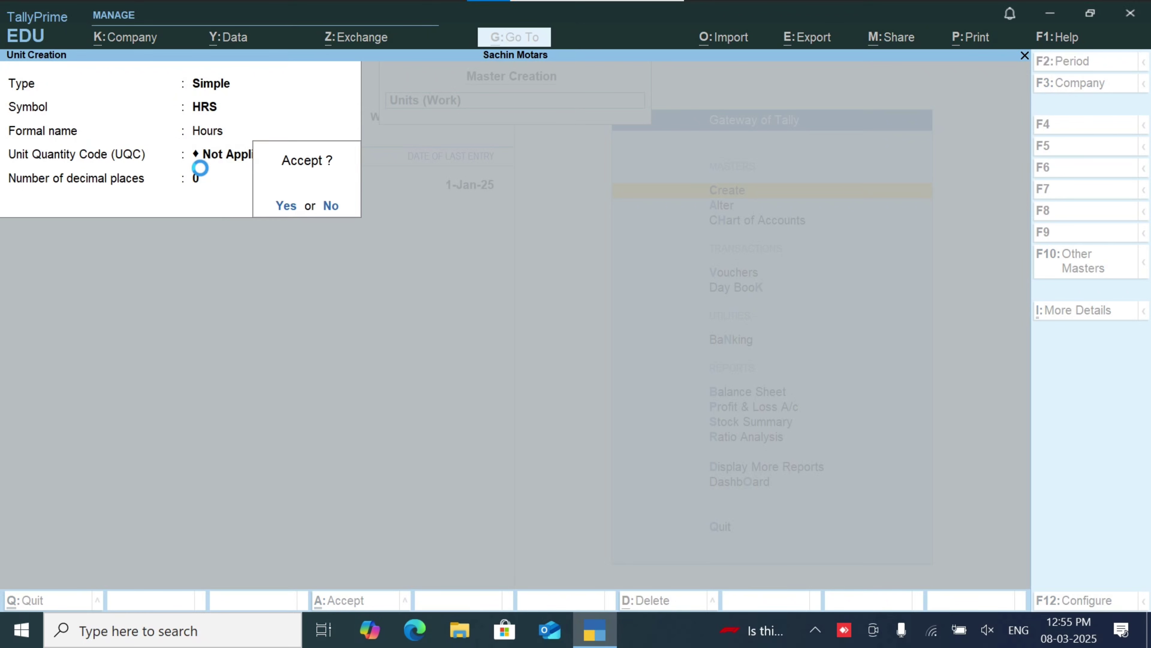
pyautogui.press('Return')
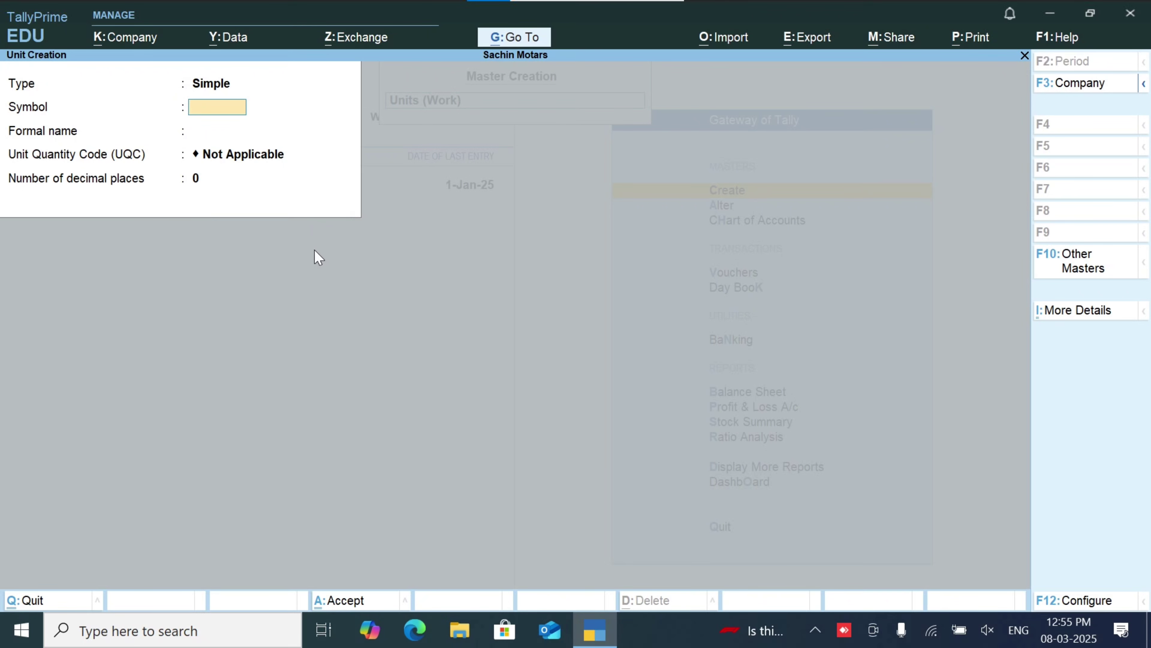
pyautogui.press('Escape')
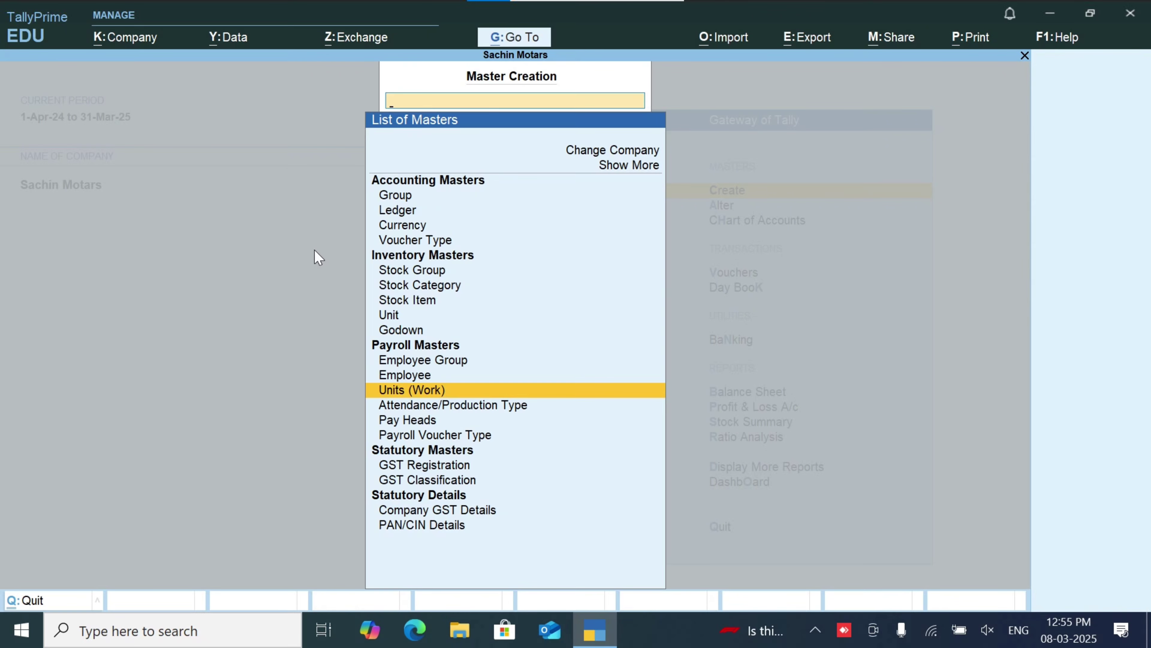
pyautogui.press('Down')
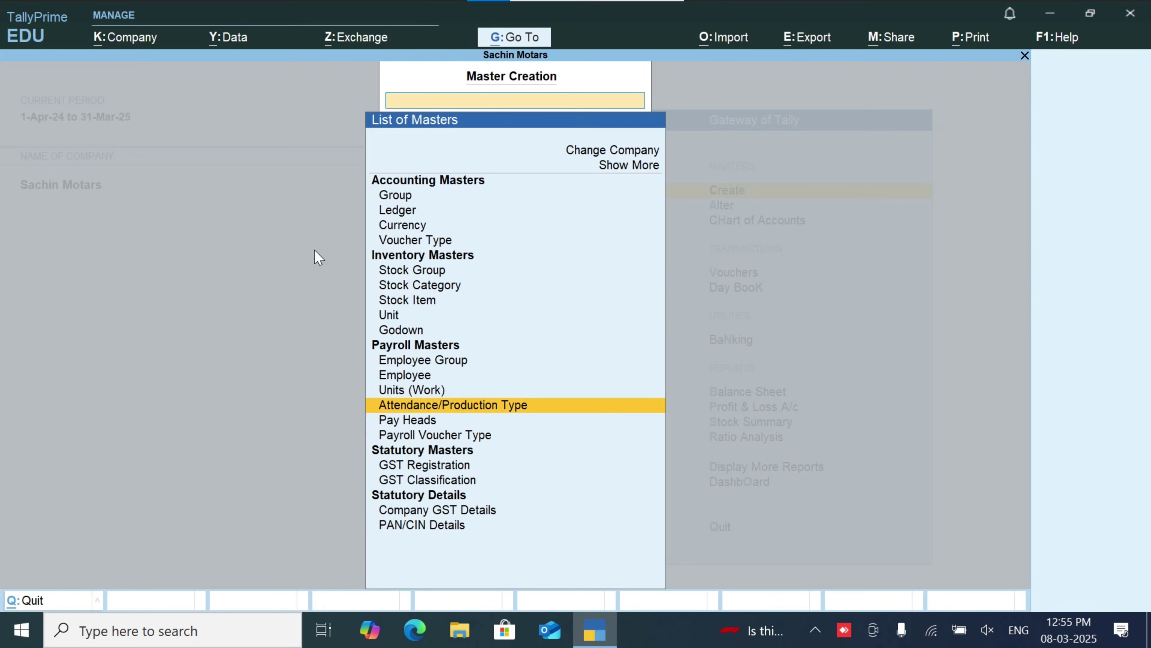
pyautogui.press('Down')
pyautogui.press('Down')
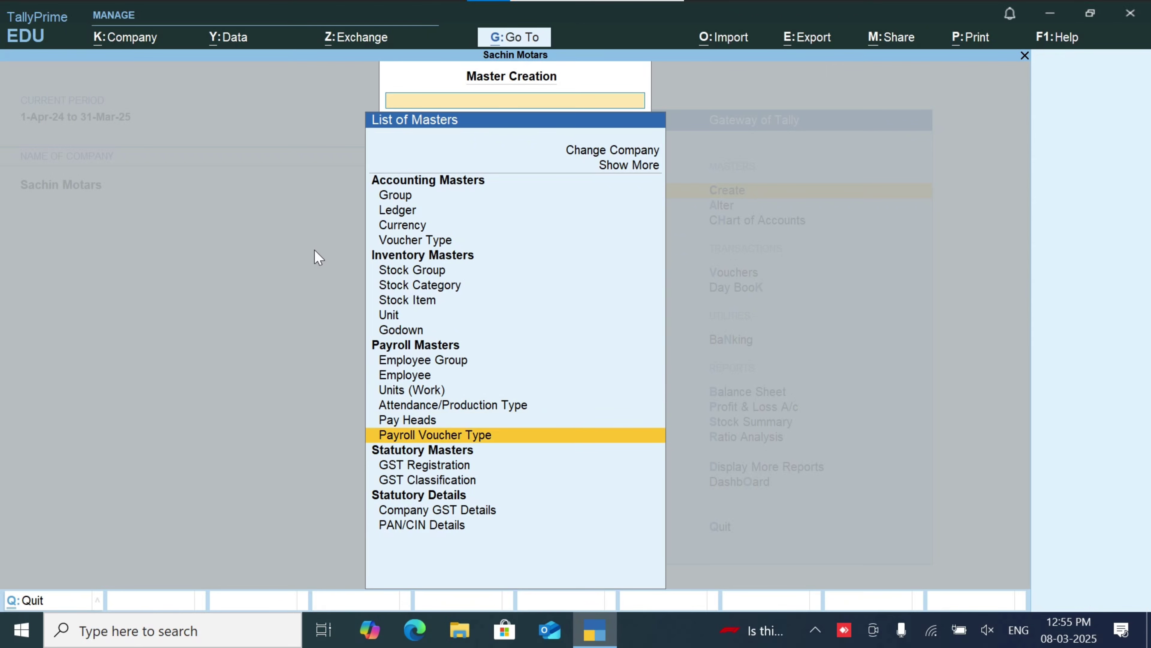
pyautogui.press('Up')
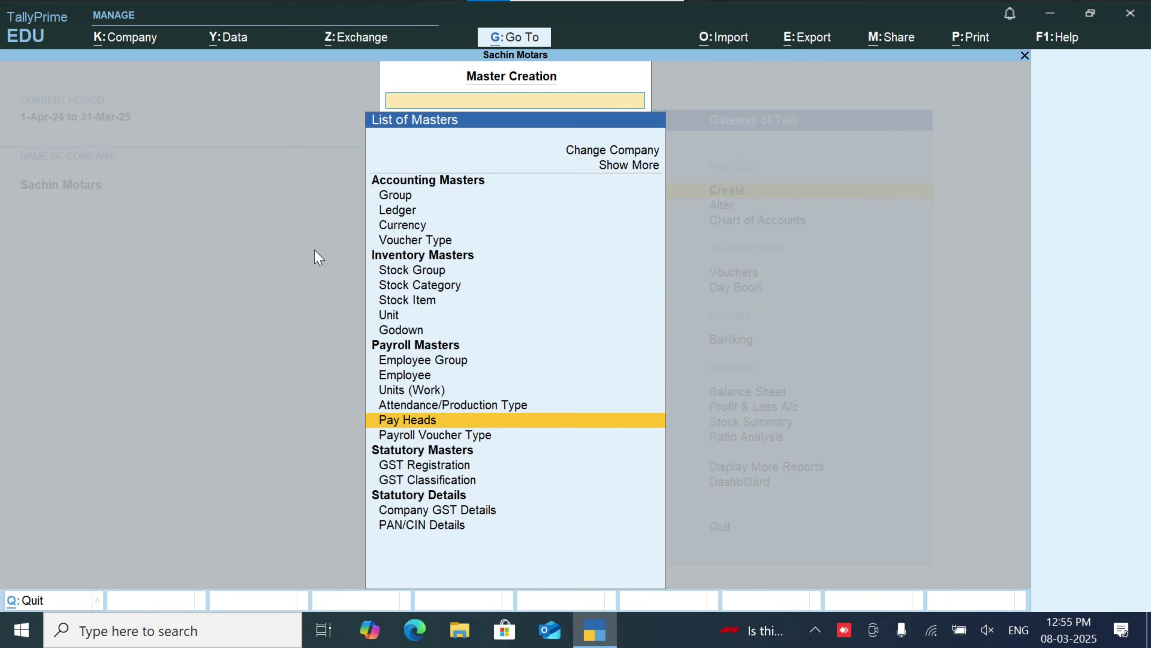
pyautogui.press('Up')
pyautogui.press('Up')
pyautogui.press('Up')
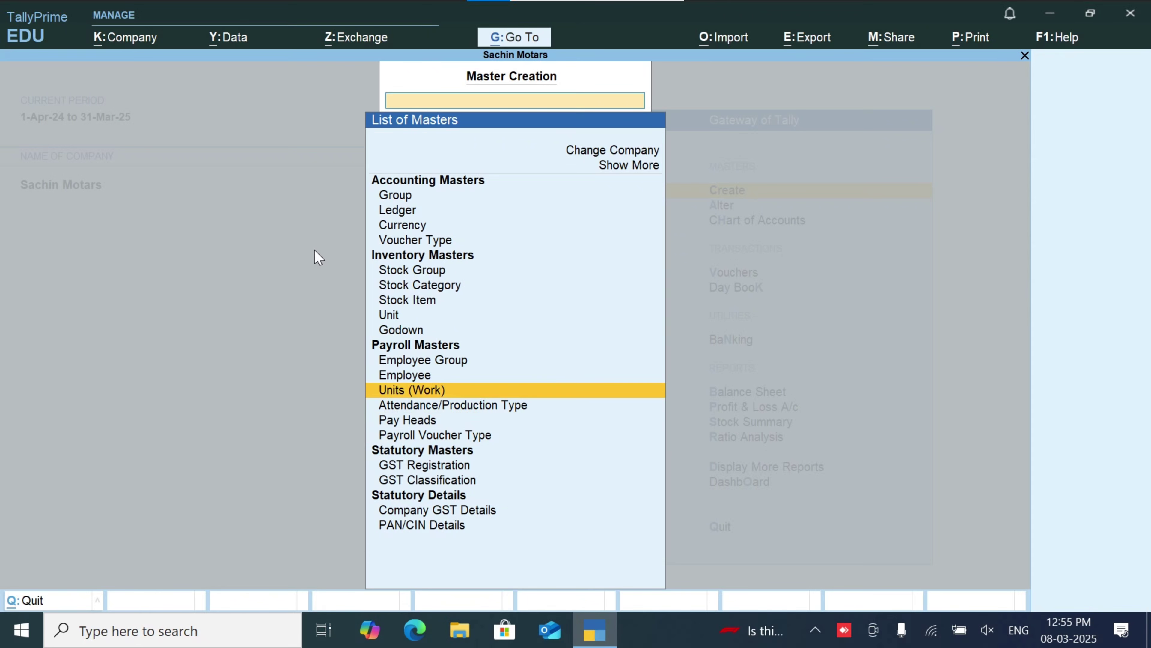
pyautogui.press('Up')
pyautogui.press('Down')
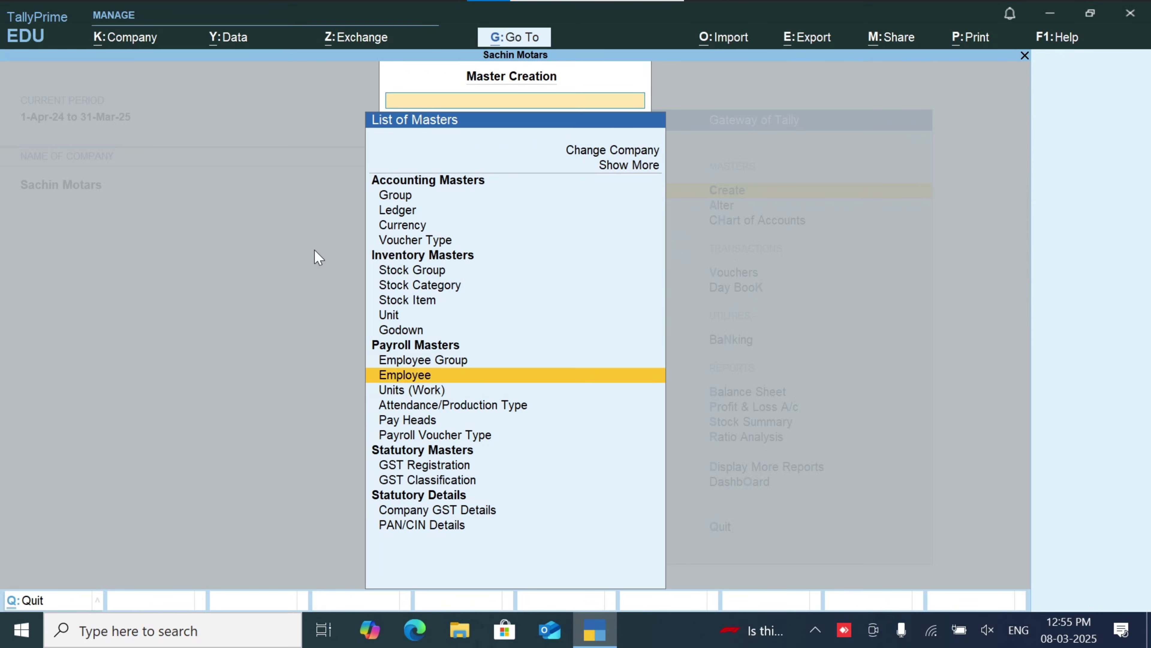
pyautogui.press('Down')
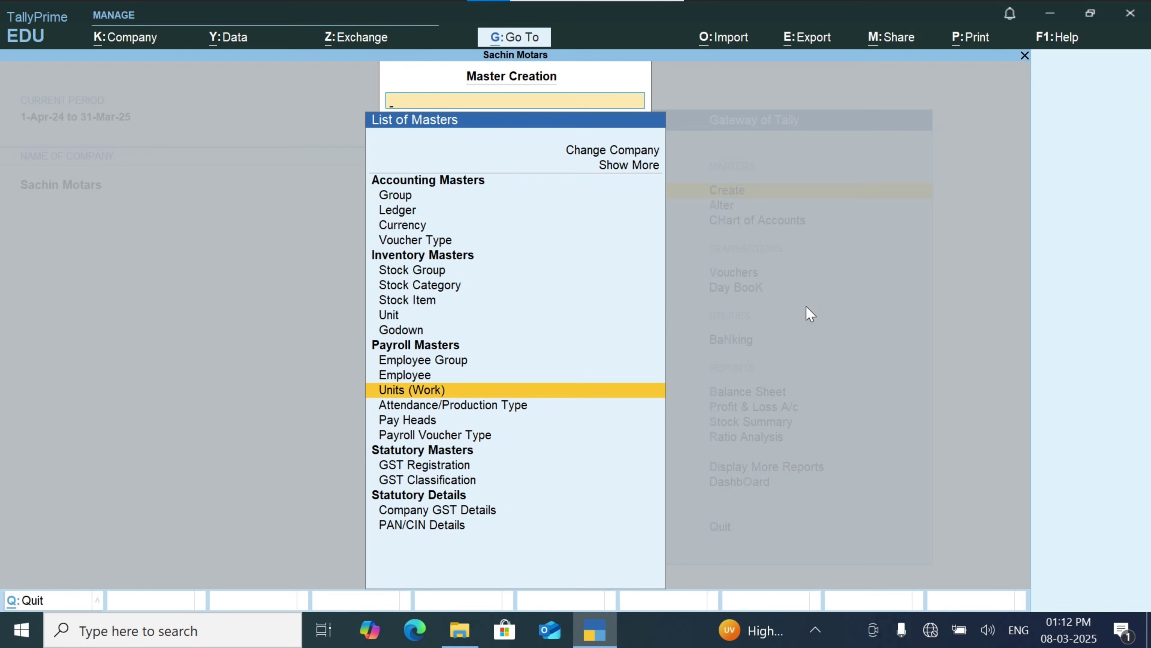
# Step: Start a new attendance/production type named Absent under Primary
pyautogui.press('Down')
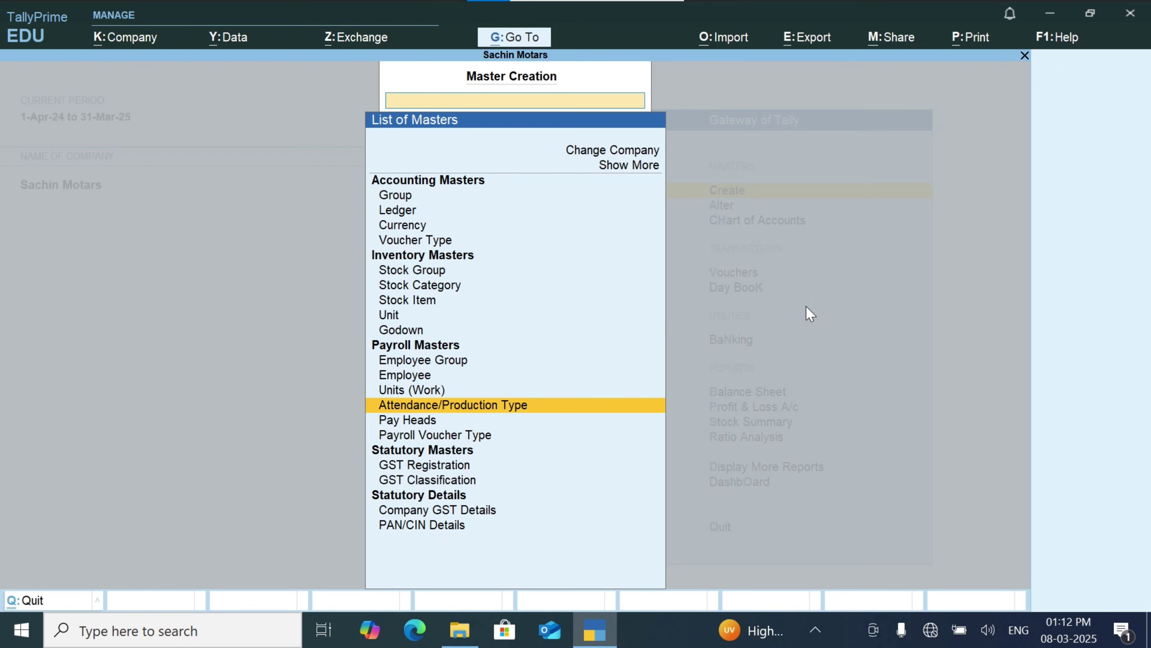
pyautogui.press('Return')
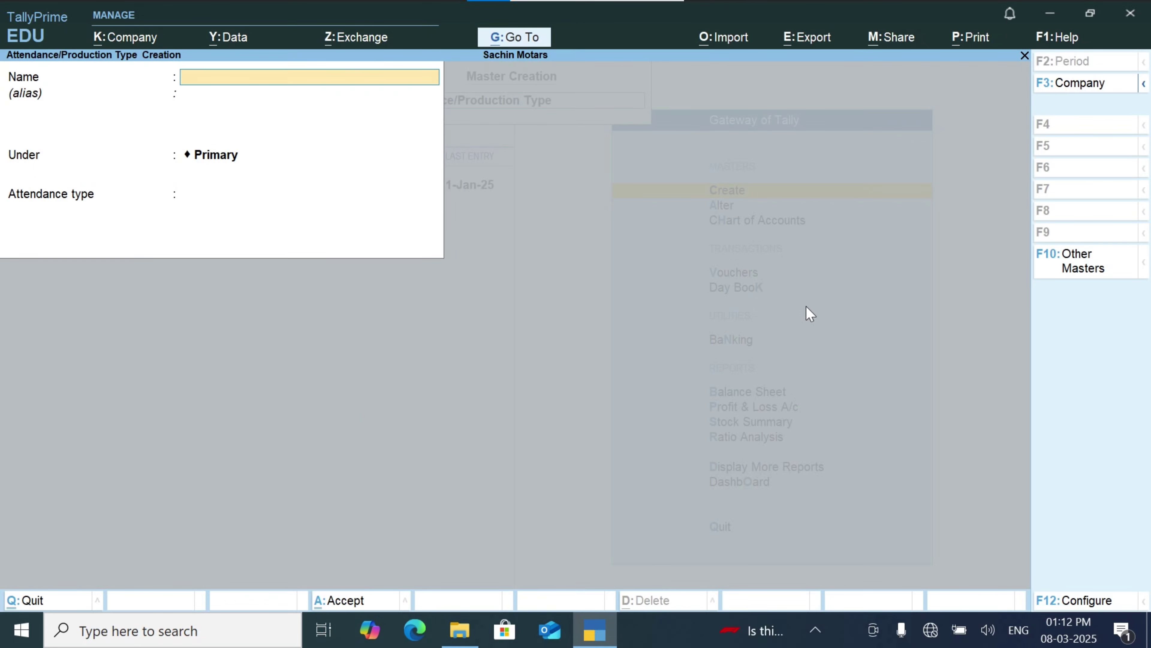
pyautogui.write('Absen')
pyautogui.press('Return')
pyautogui.press('Return')
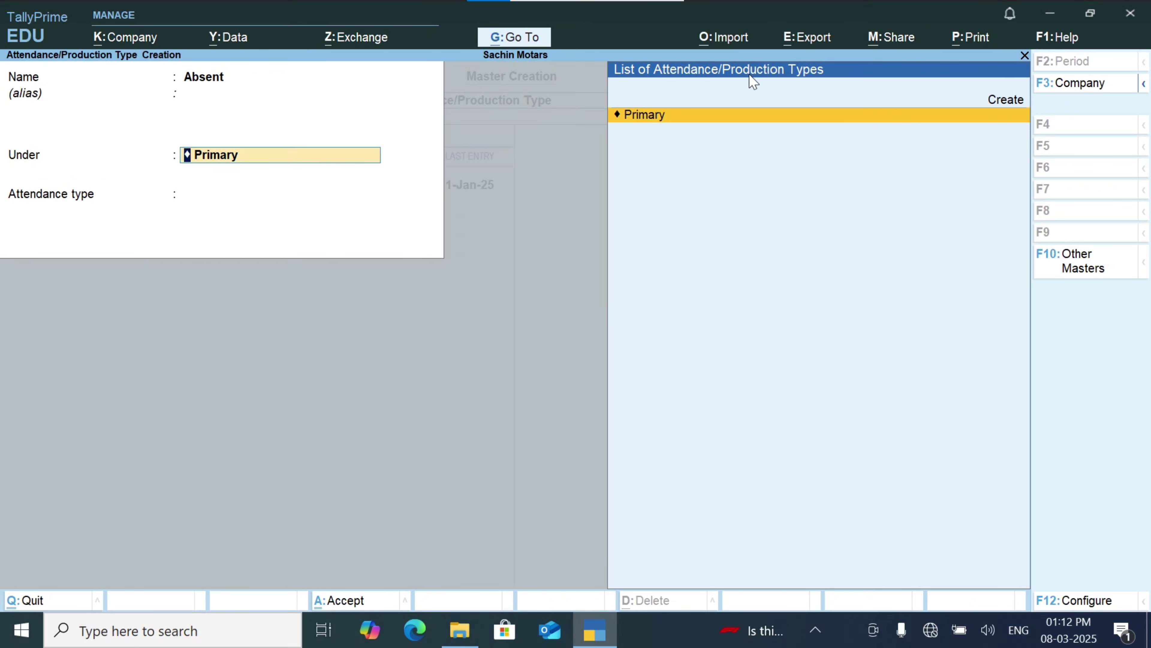
pyautogui.press('Return')
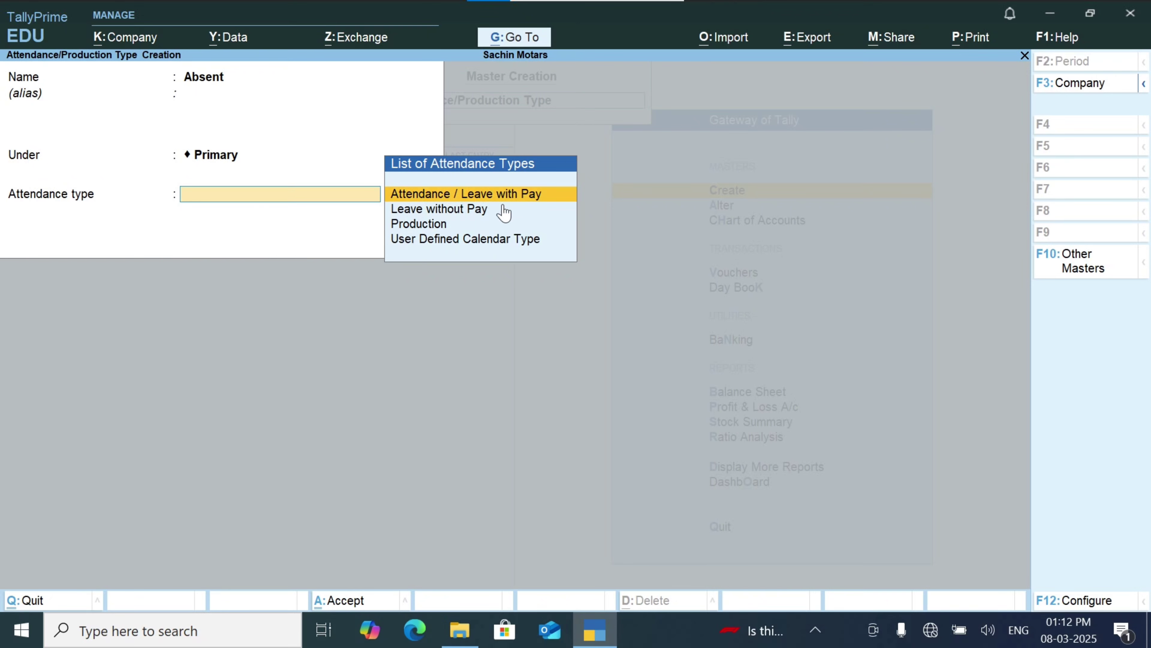
# Step: Set the Absent entry's attendance type to Leave without Pay and save it
pyautogui.press('Down')
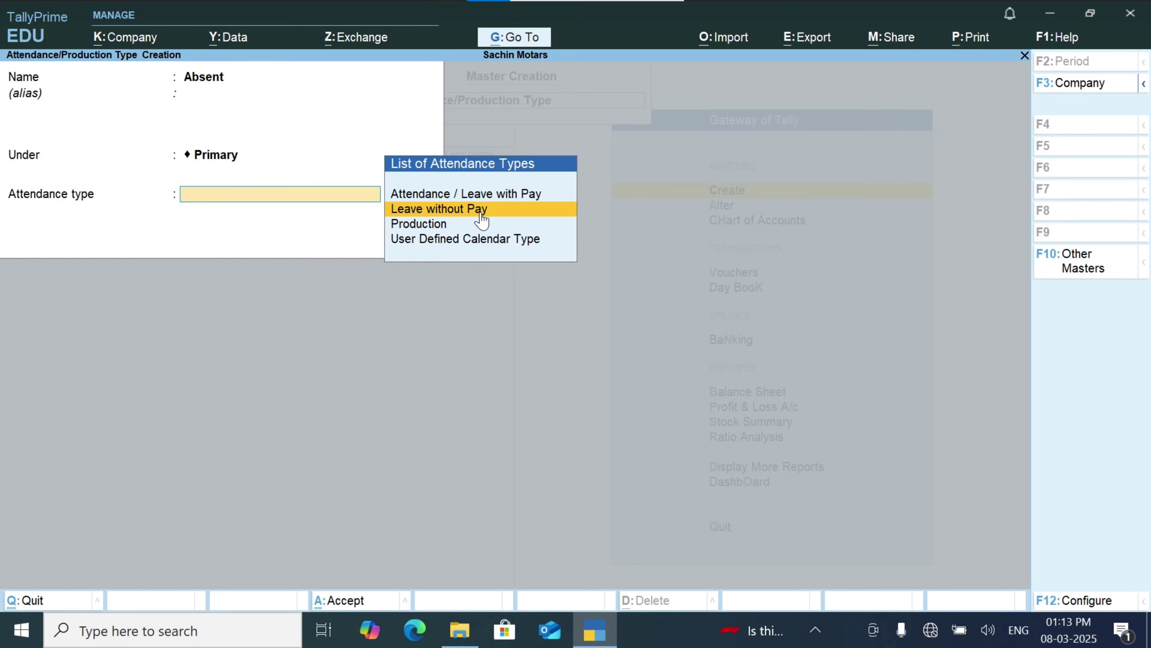
pyautogui.press('Down')
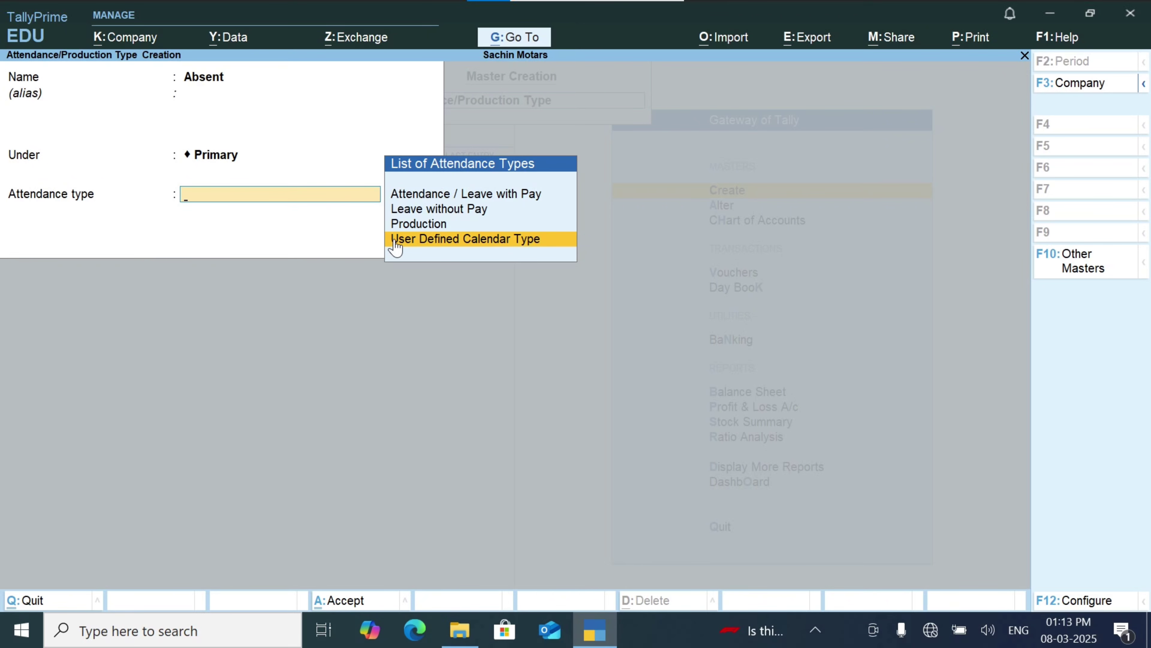
pyautogui.press('Up')
pyautogui.press('Up')
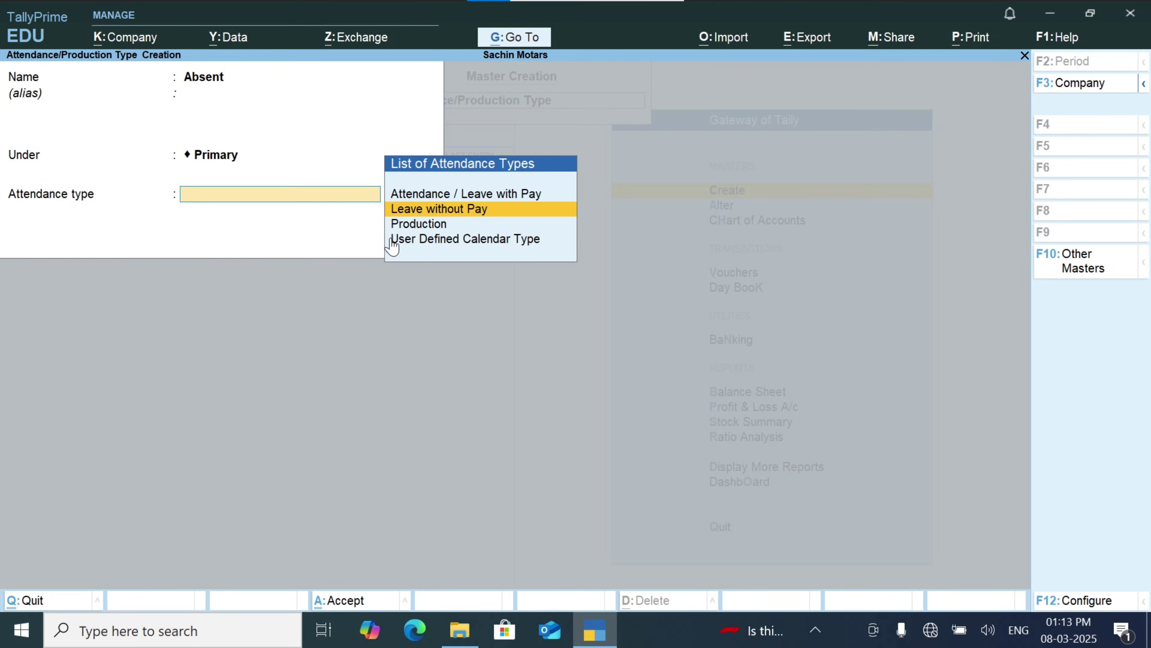
pyautogui.click(435, 212)
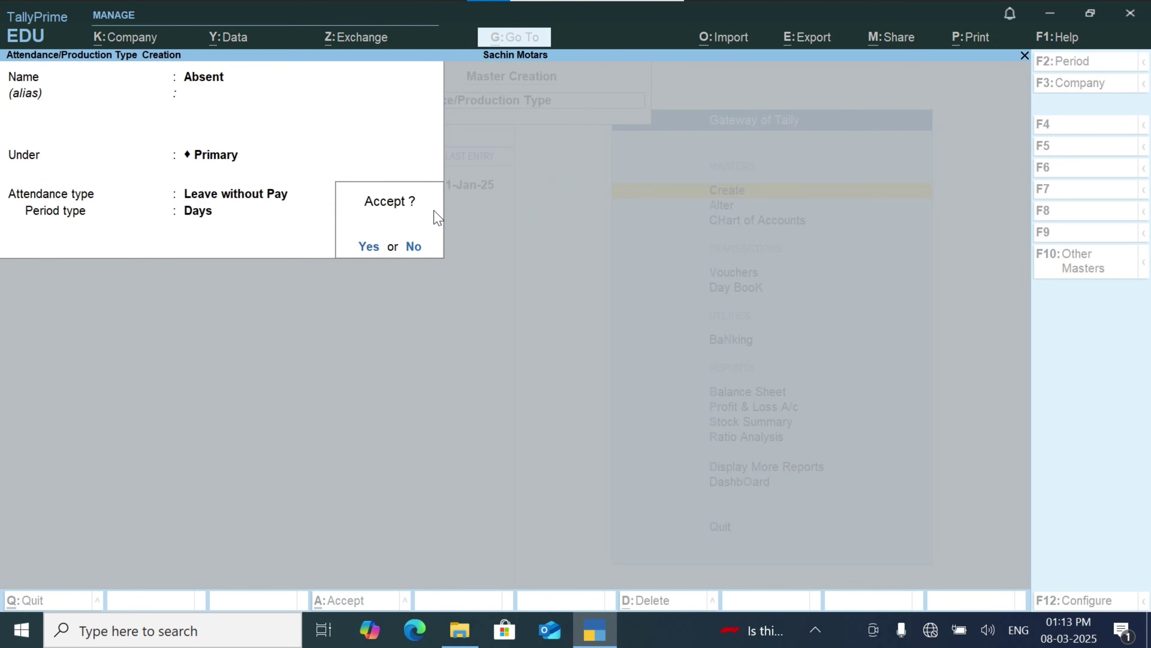
pyautogui.click(363, 248)
# Step: Create an attendance type named Present under Primary, set as Attendance / Leave with Pay, and save it
pyautogui.write('Pr')
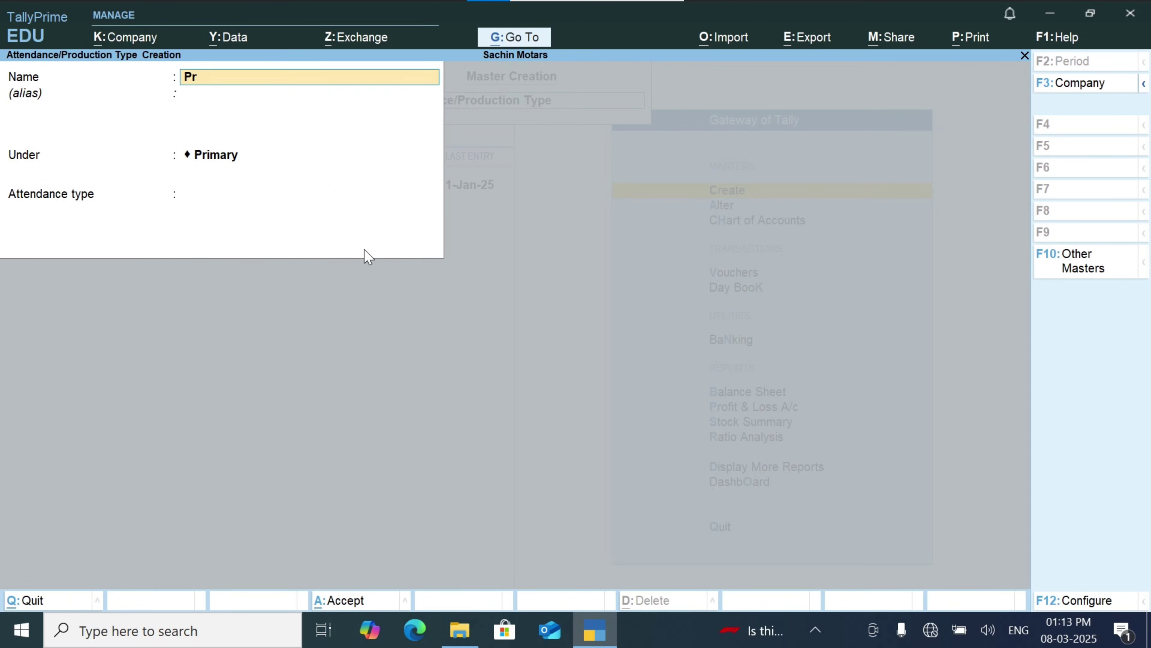
pyautogui.write('esent')
pyautogui.press('Return')
pyautogui.press('Return')
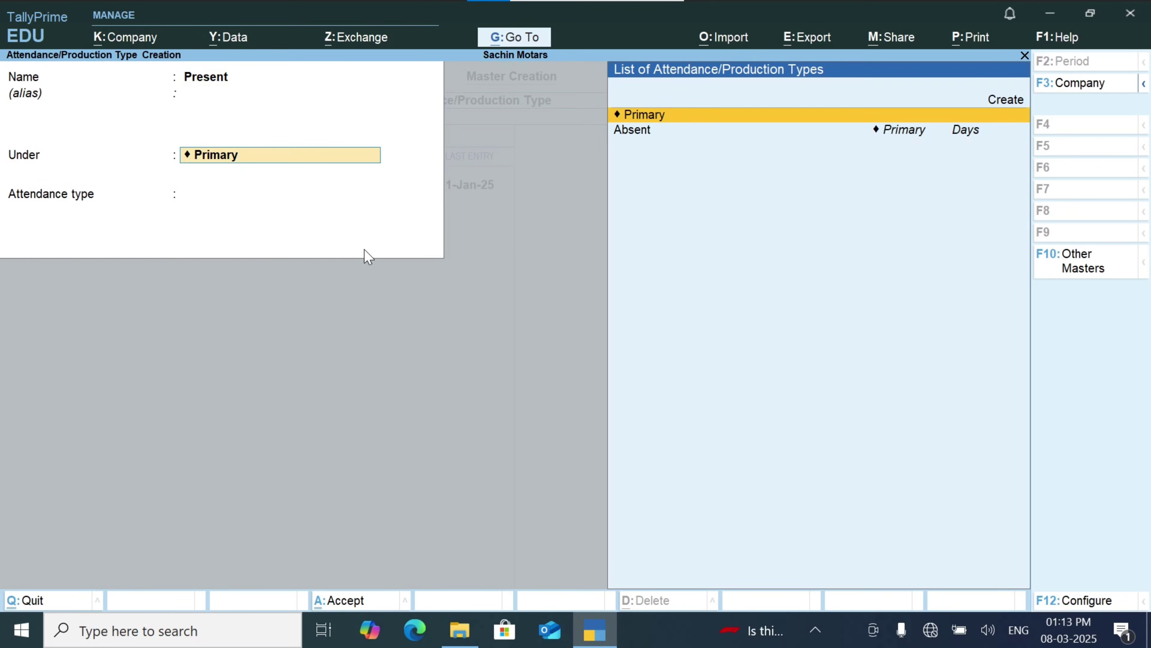
pyautogui.press('Return')
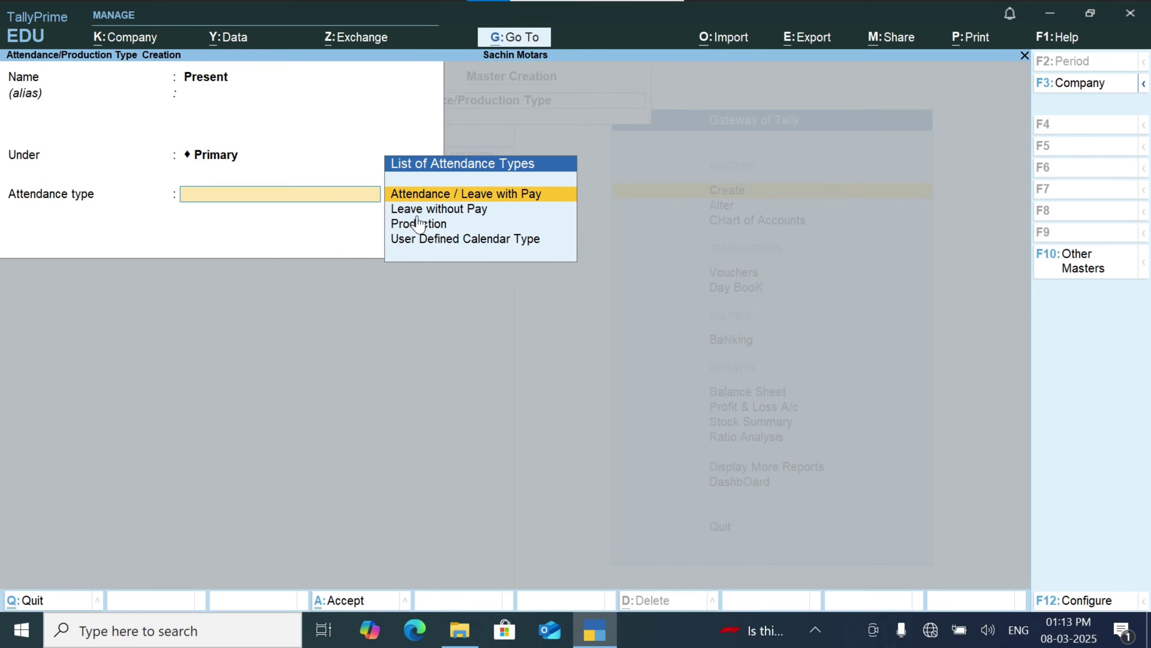
pyautogui.click(513, 199)
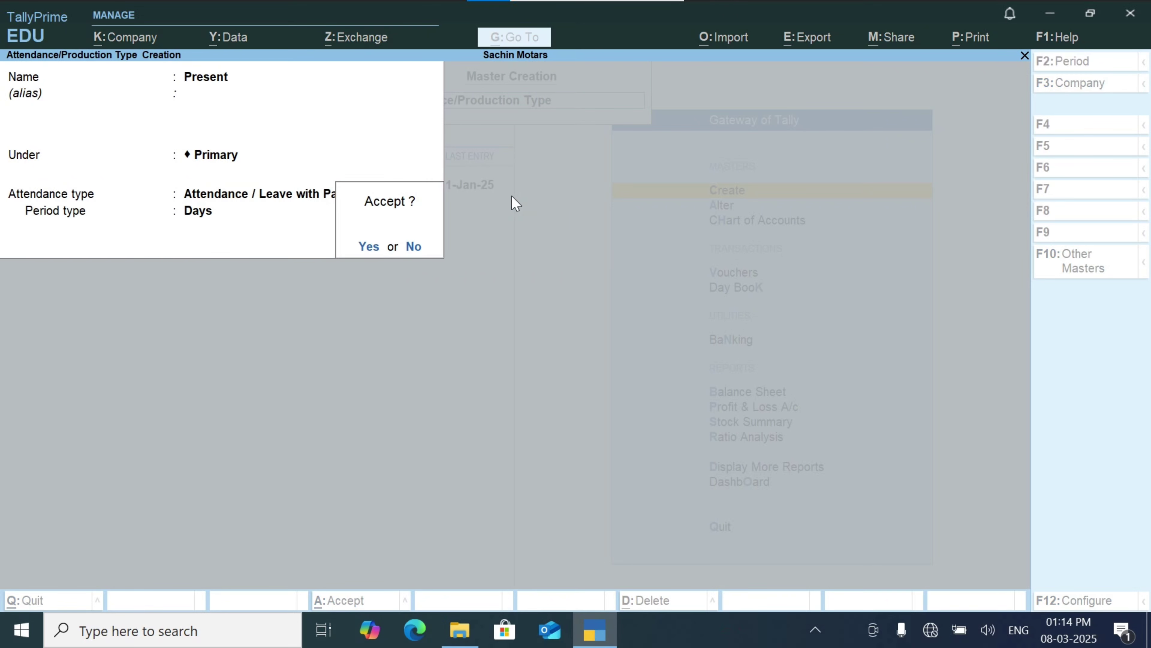
pyautogui.press('Return')
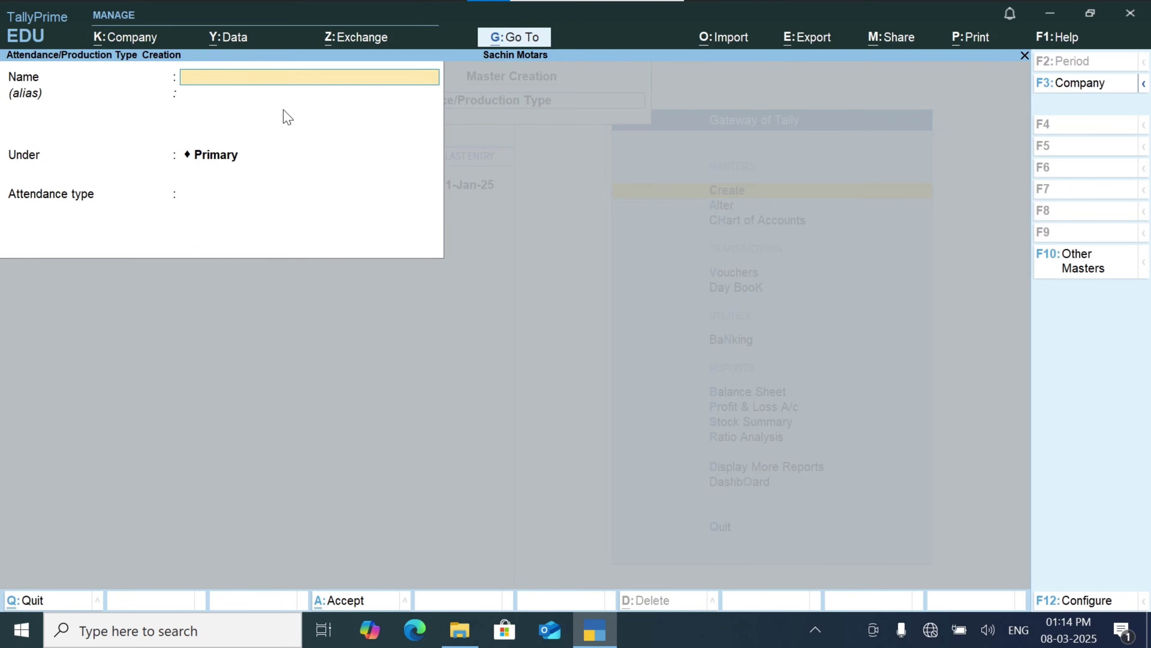
# Step: Quit attendance/production type creation and return to the Gateway of Tally
pyautogui.press('Escape')
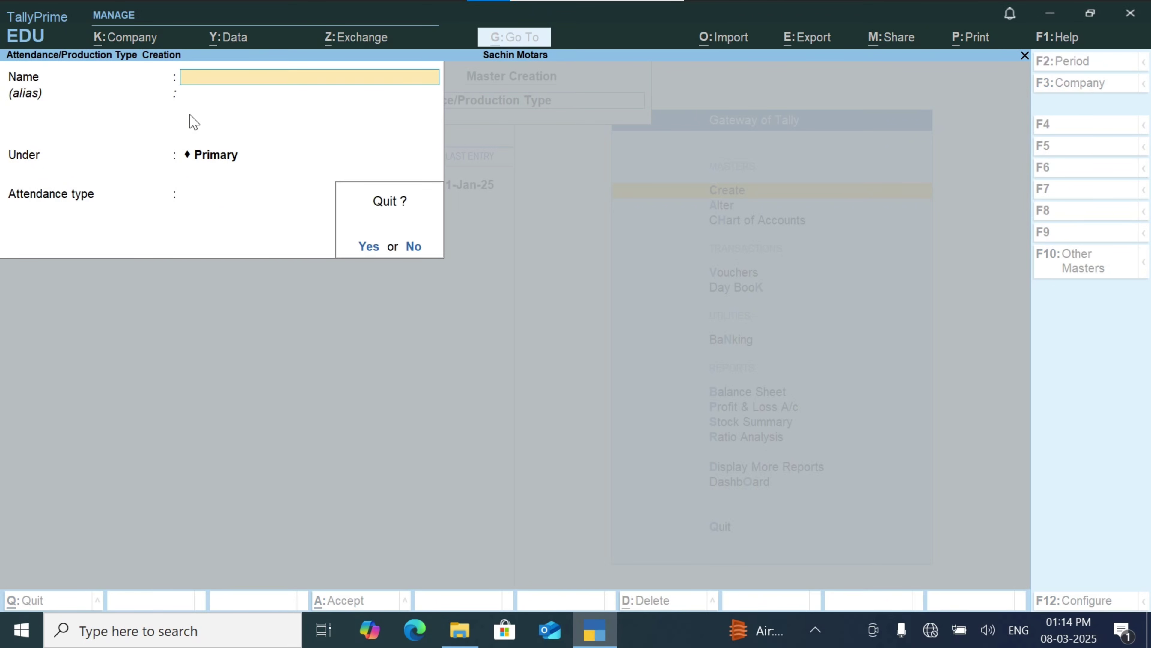
pyautogui.press('Return')
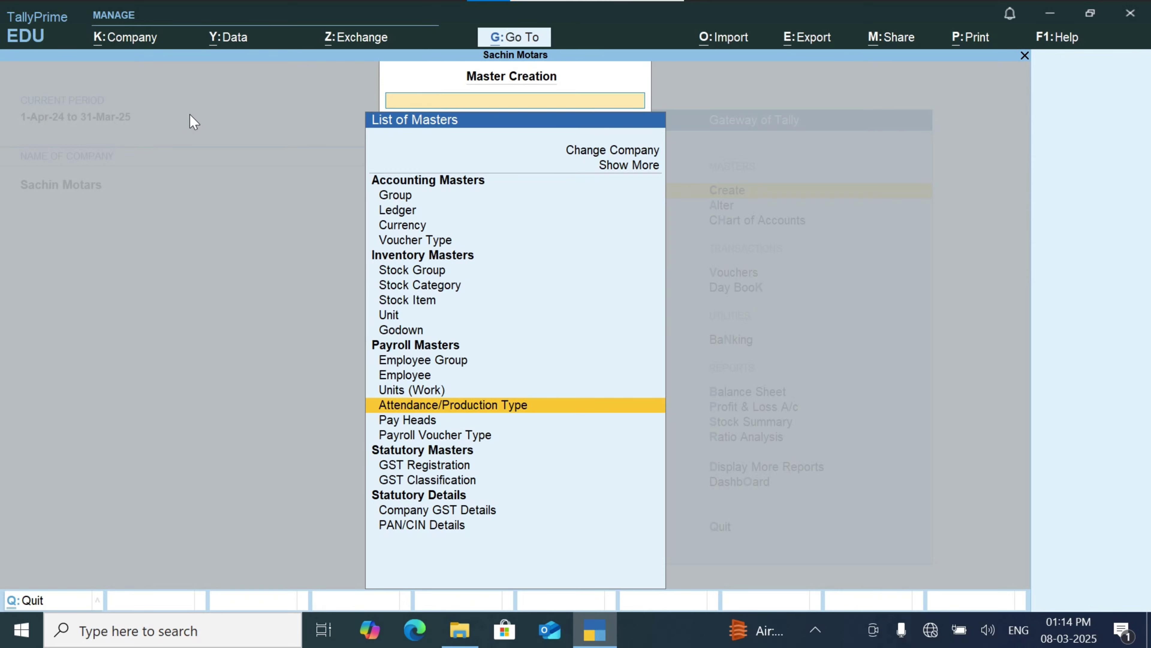
pyautogui.press('Escape')
# Step: Open the list of existing work units for alteration under the payroll masters
pyautogui.press('Down')
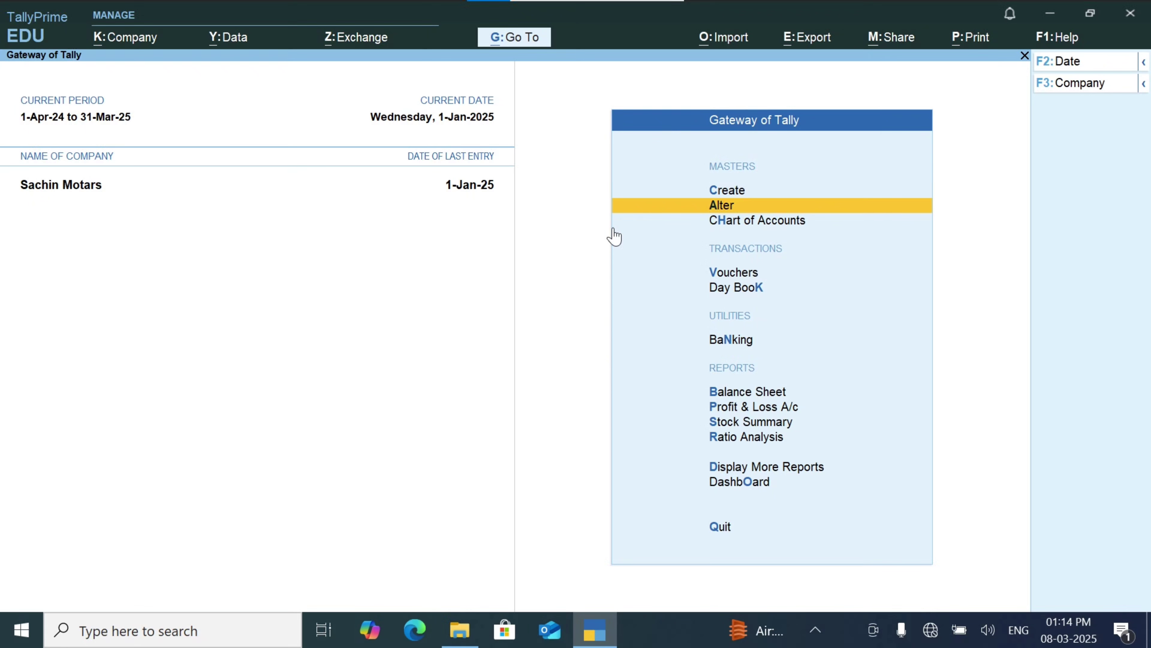
pyautogui.press('Return')
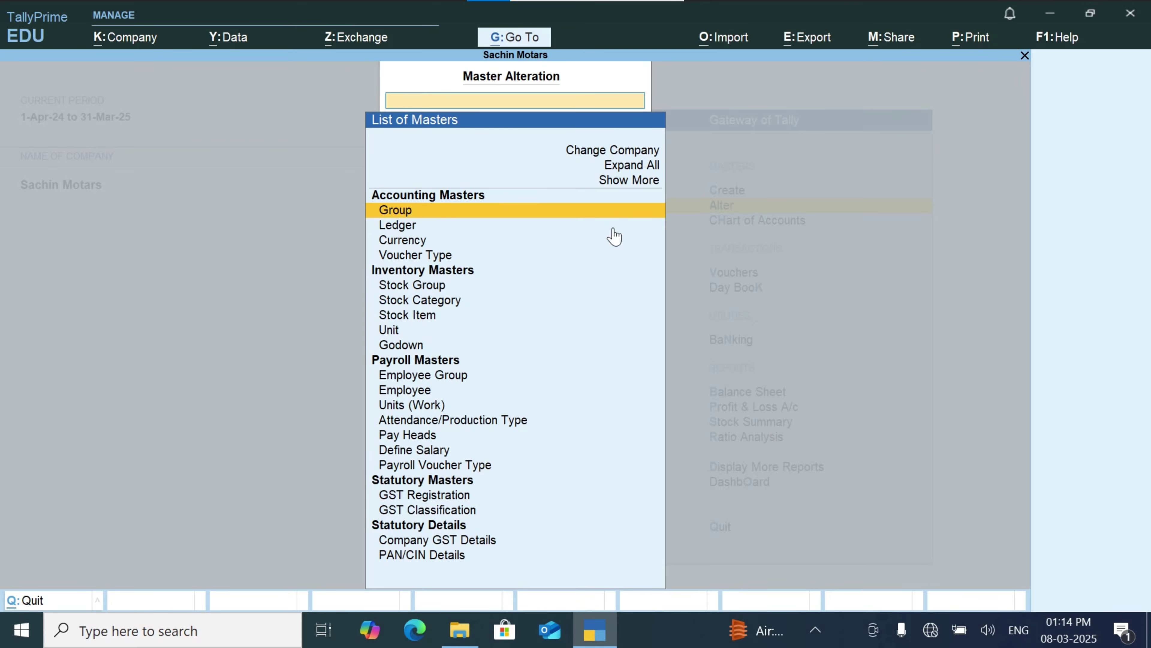
pyautogui.press('Down')
pyautogui.press('Down')
pyautogui.press('Down')
pyautogui.press('Down')
pyautogui.press('Down')
pyautogui.press('Down')
pyautogui.press('Down')
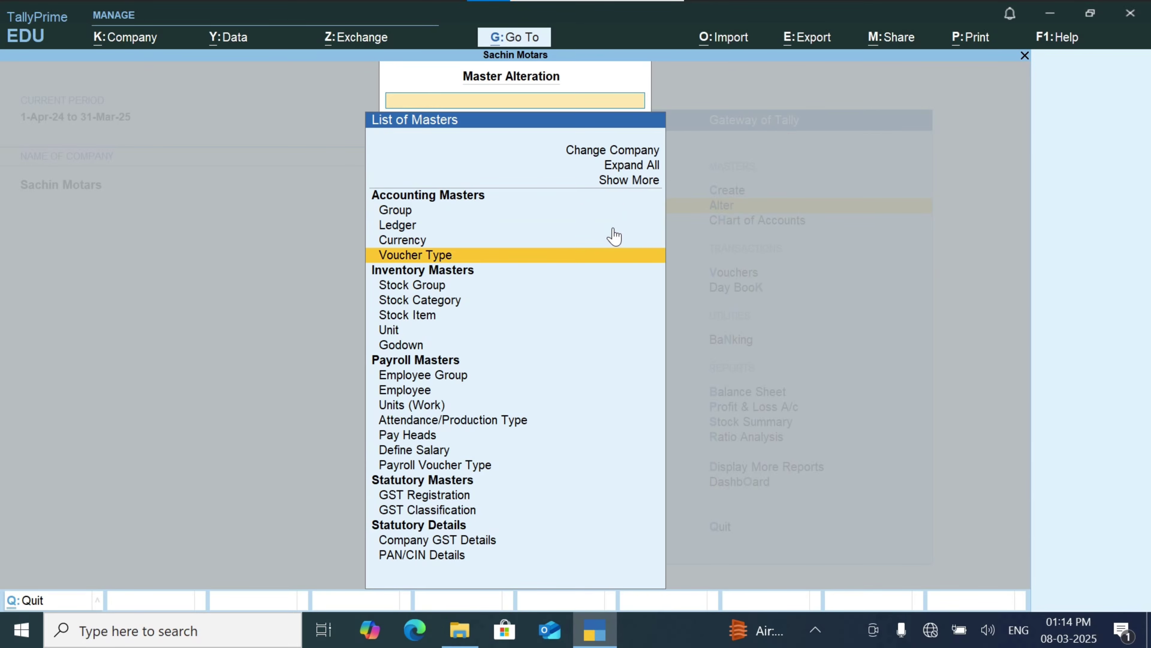
pyautogui.press('Down')
pyautogui.press('Down')
pyautogui.press('Down')
pyautogui.press('Down')
pyautogui.press('Down')
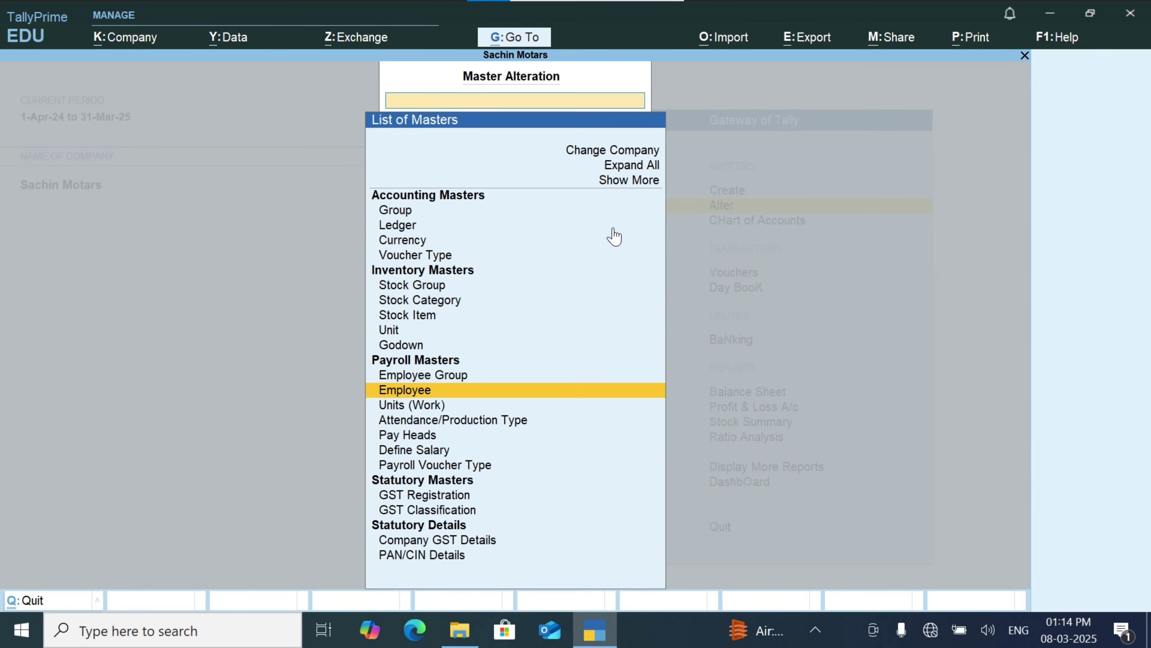
pyautogui.press('Return')
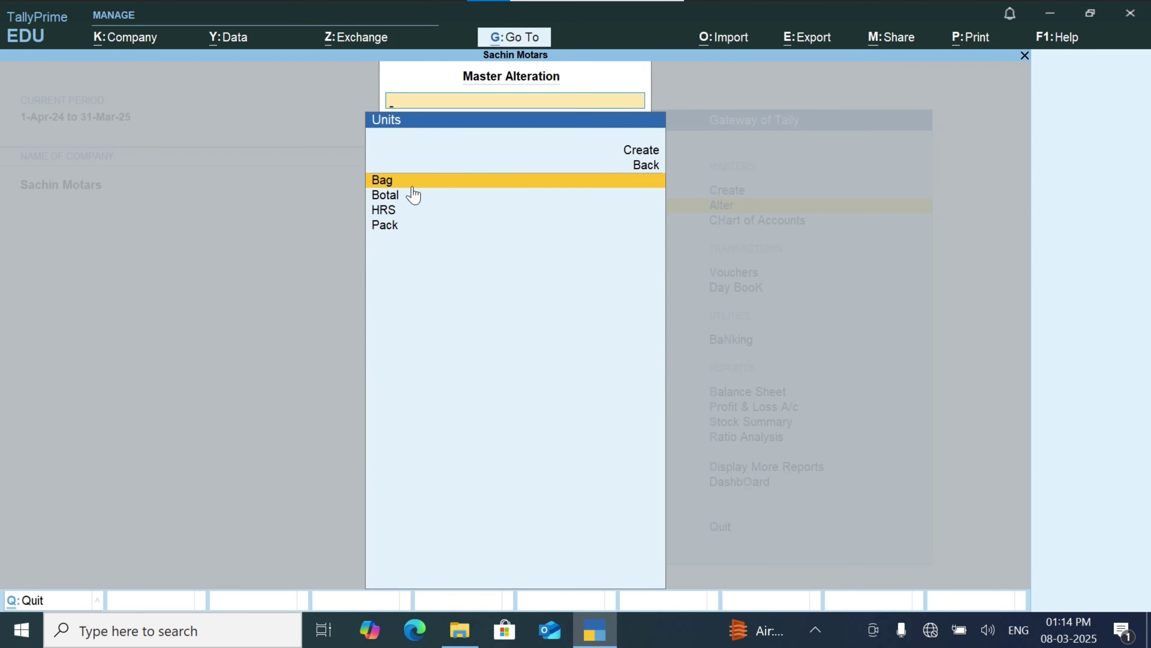
# Step: Open the HRS unit for alteration, clear its symbol and quit without saving the change
pyautogui.press('Down')
pyautogui.press('Down')
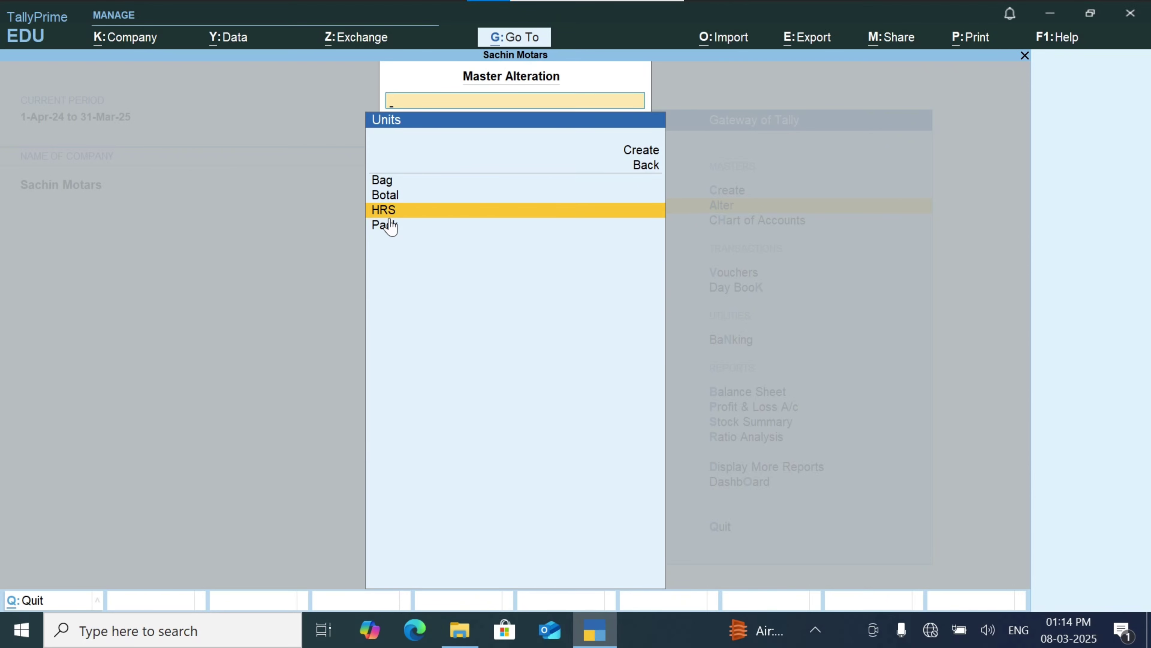
pyautogui.press('Return')
pyautogui.press('BackSpace')
pyautogui.press('BackSpace')
pyautogui.press('BackSpace')
pyautogui.press('Escape')
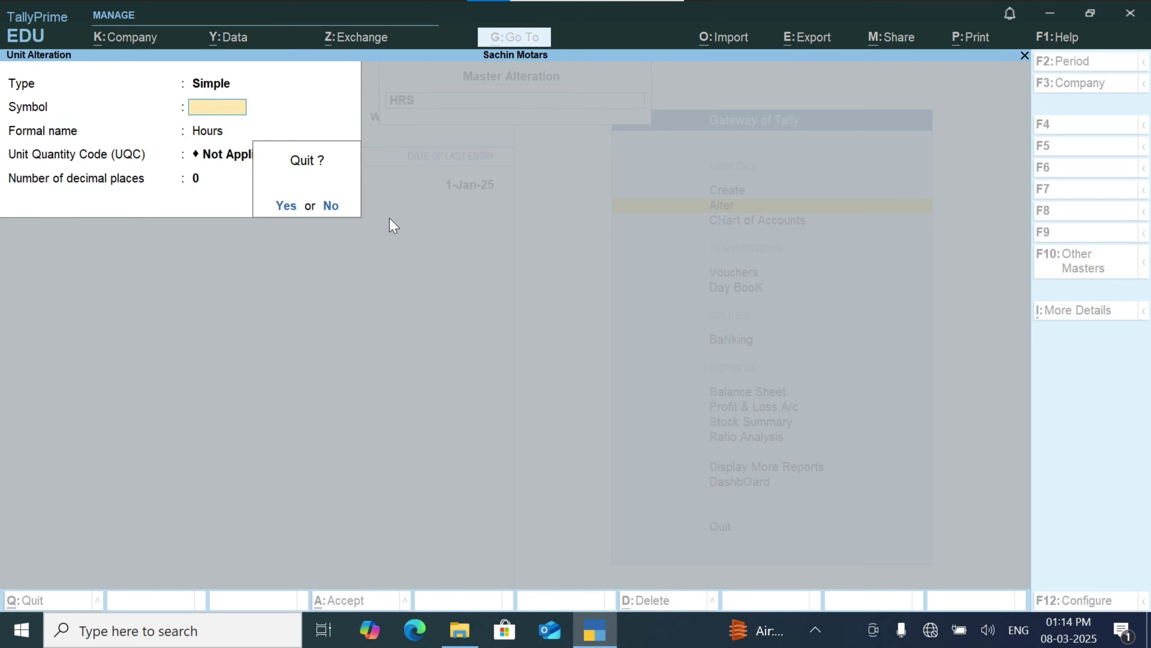
pyautogui.press('y')
# Step: Reopen the HRS unit, request its deletion, decline it and return to the list of masters without saving
pyautogui.press('Return')
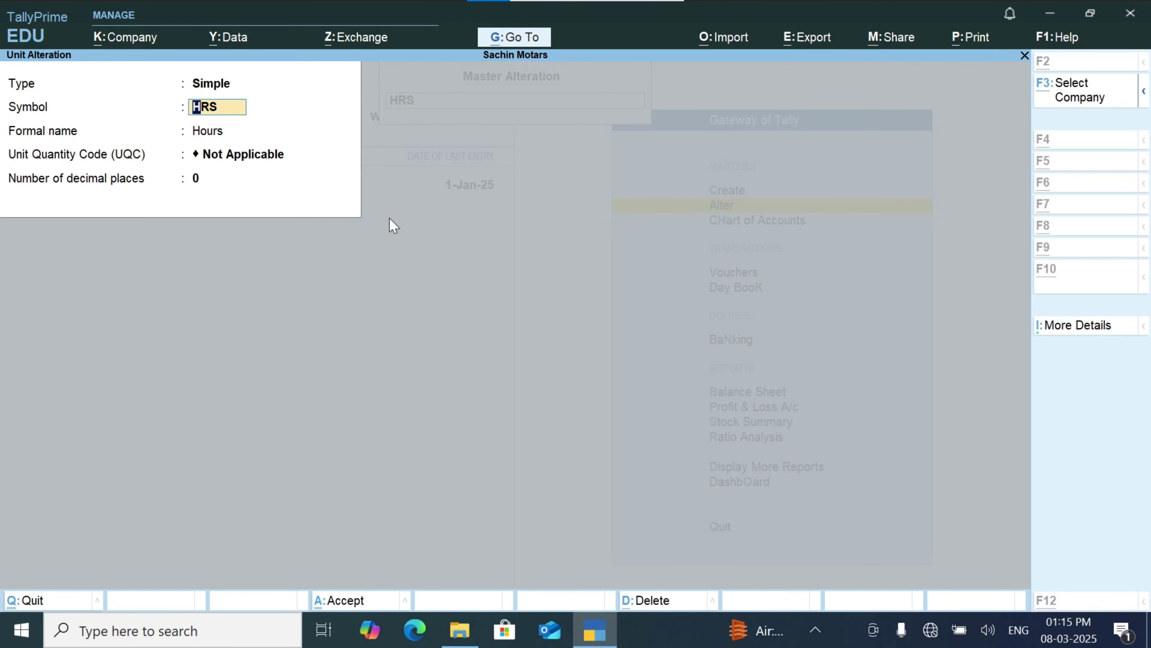
pyautogui.hotkey('alt', 'd')
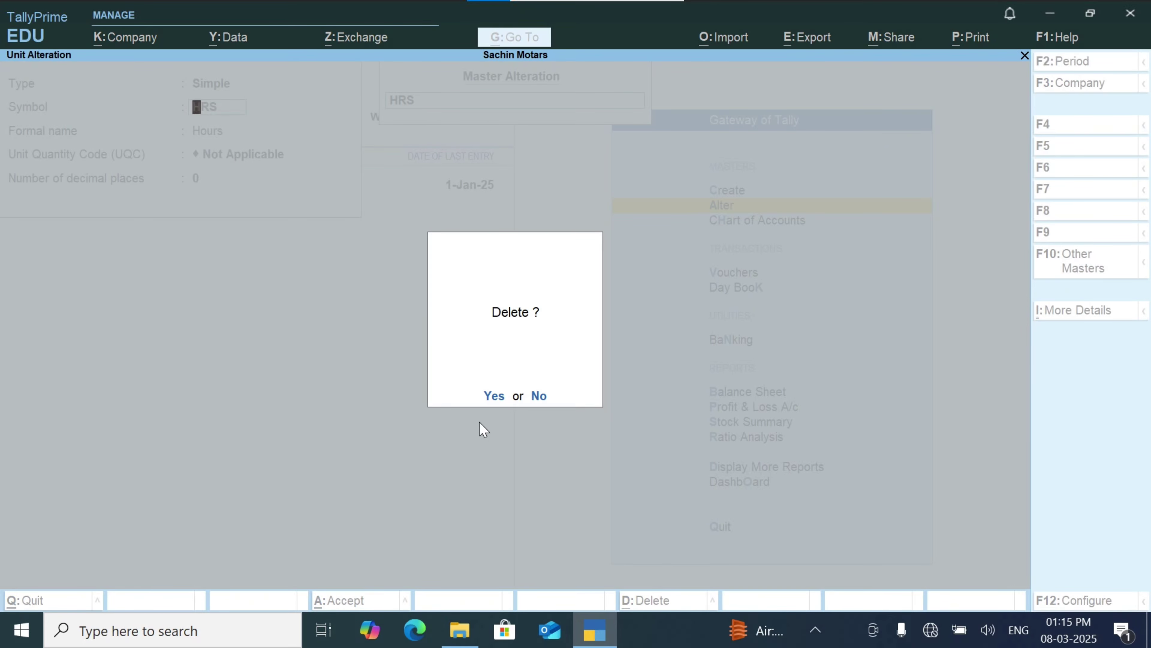
pyautogui.press('n')
pyautogui.press('BackSpace')
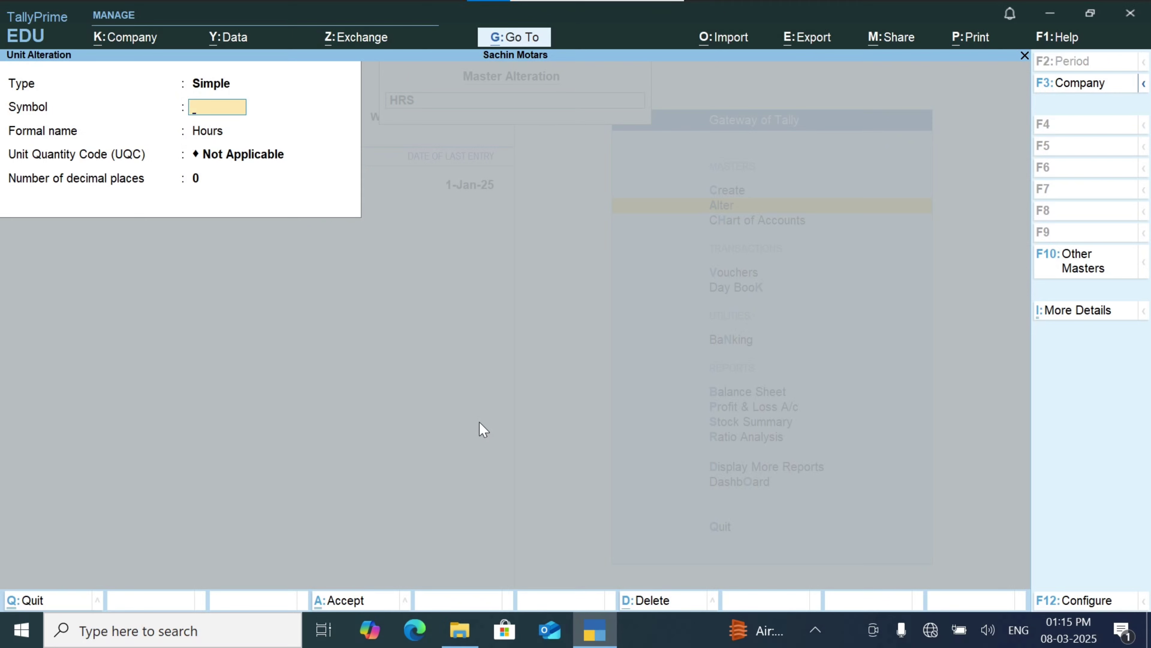
pyautogui.press('Escape')
pyautogui.press('Escape')
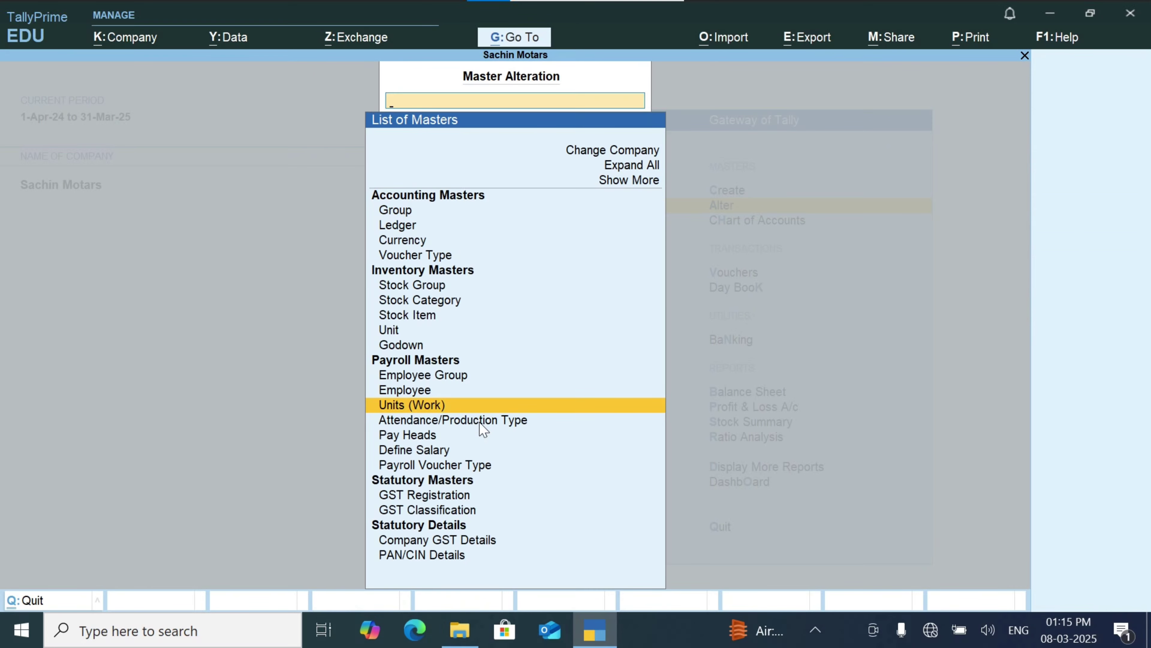
# Step: Open the Absent attendance type for alteration, request its deletion, decline it and return to the list of masters without saving
pyautogui.click(480, 422)
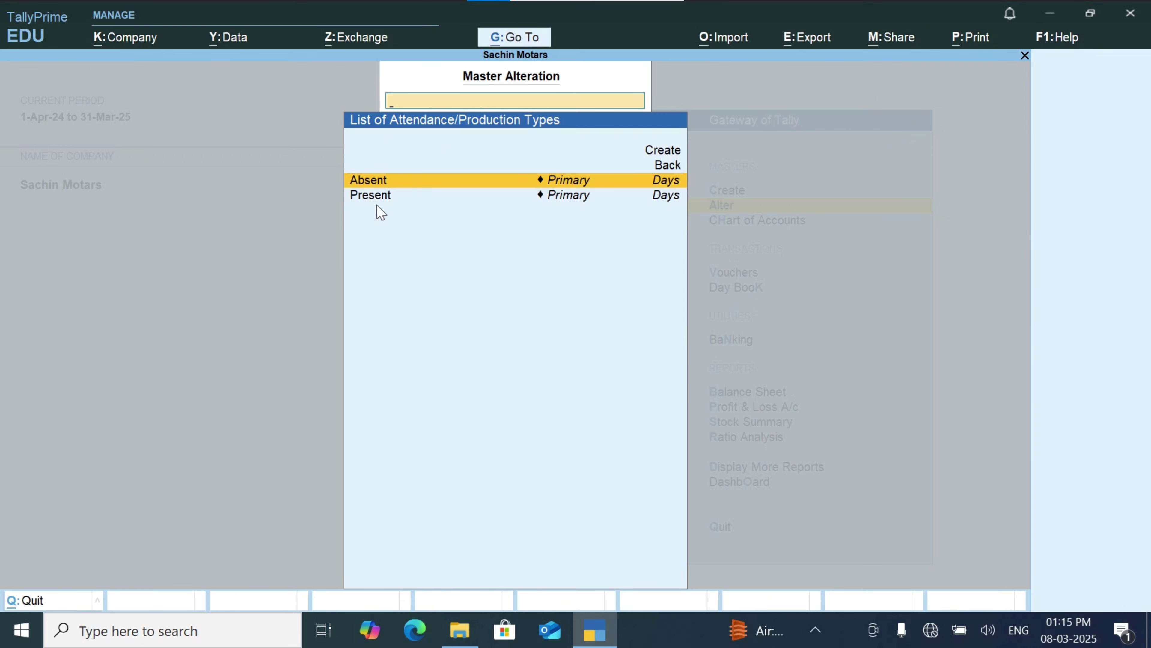
pyautogui.press('Return')
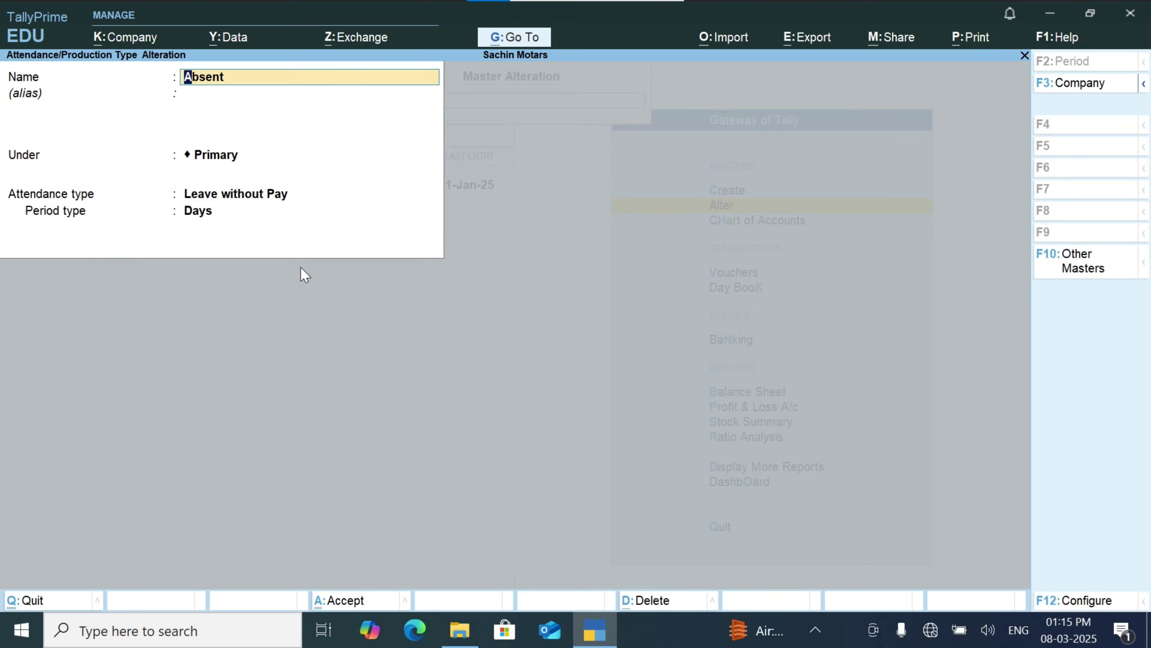
pyautogui.press('alt')
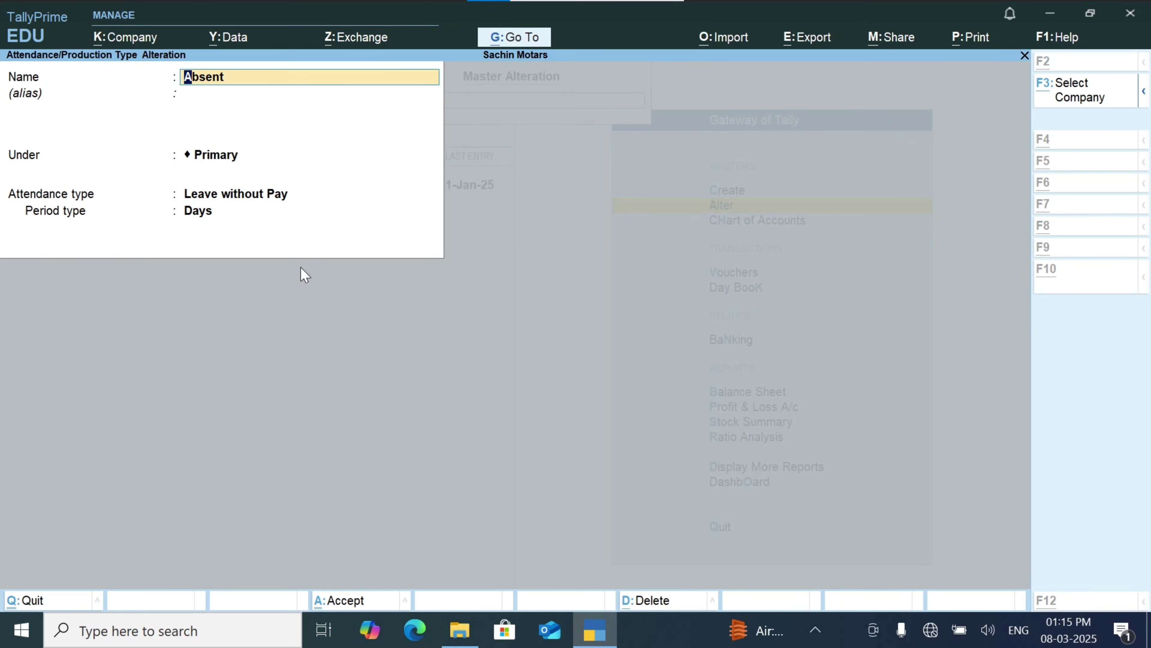
pyautogui.hotkey('alt', 'd')
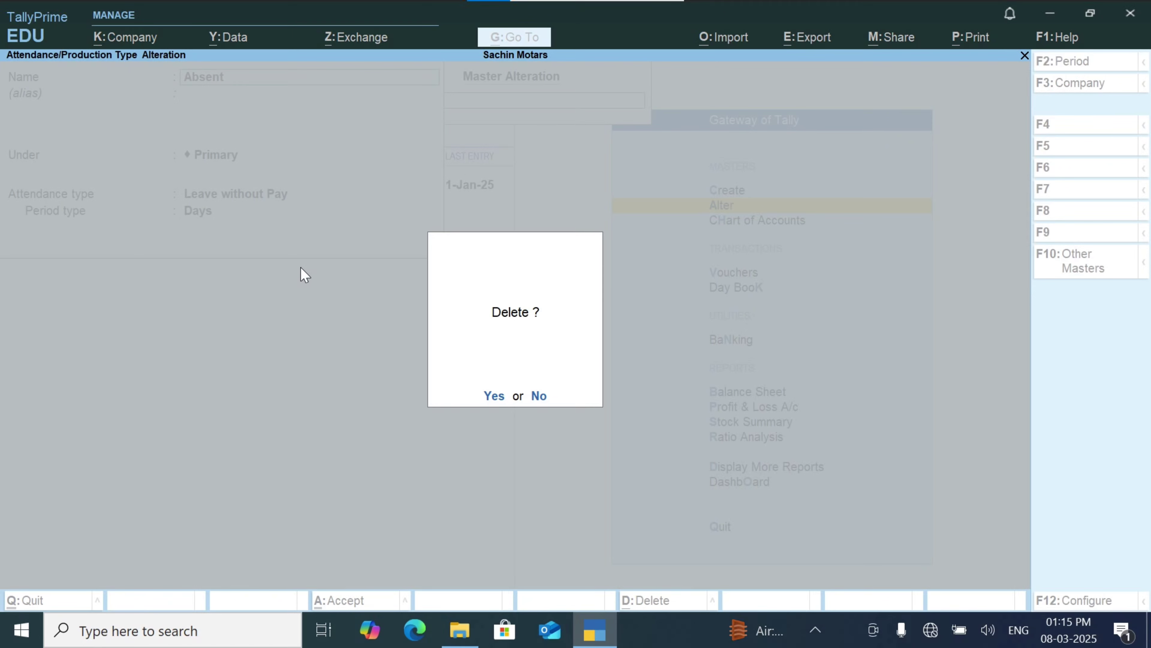
pyautogui.press('n')
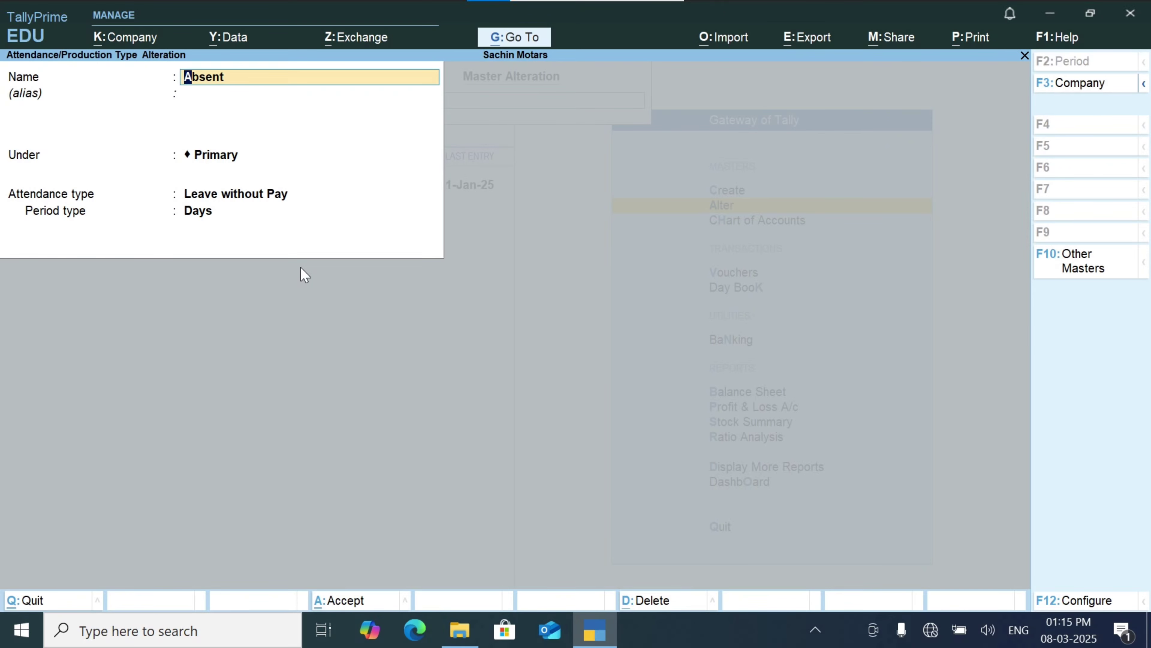
pyautogui.press('BackSpace')
pyautogui.press('Escape')
pyautogui.press('y')
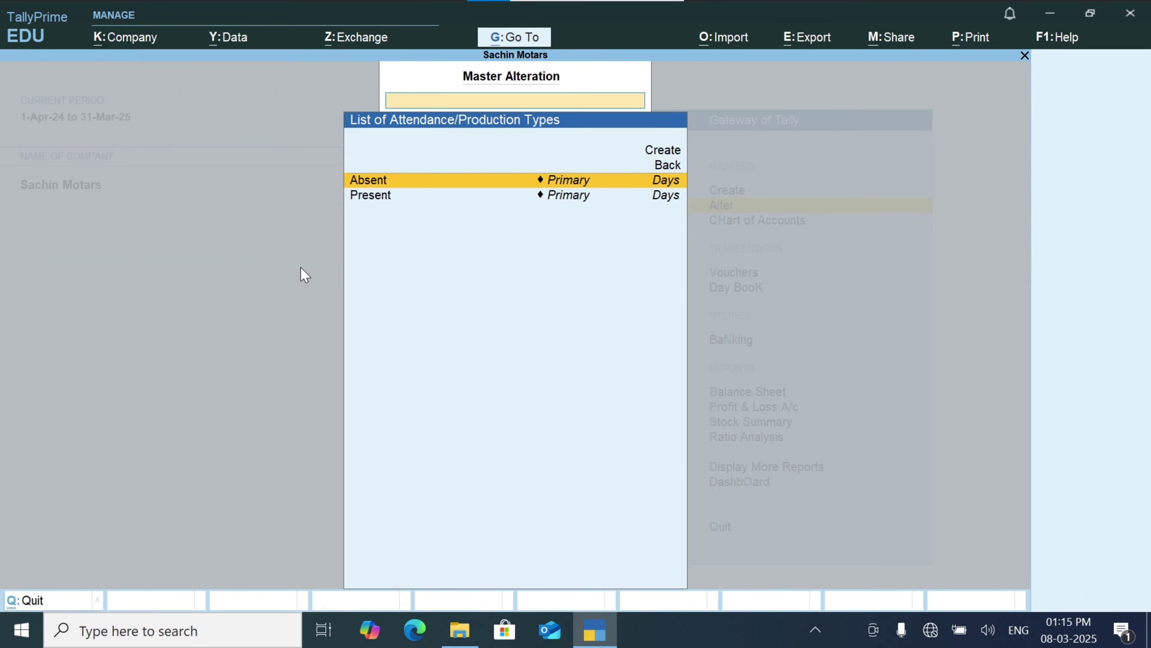
pyautogui.press('Escape')
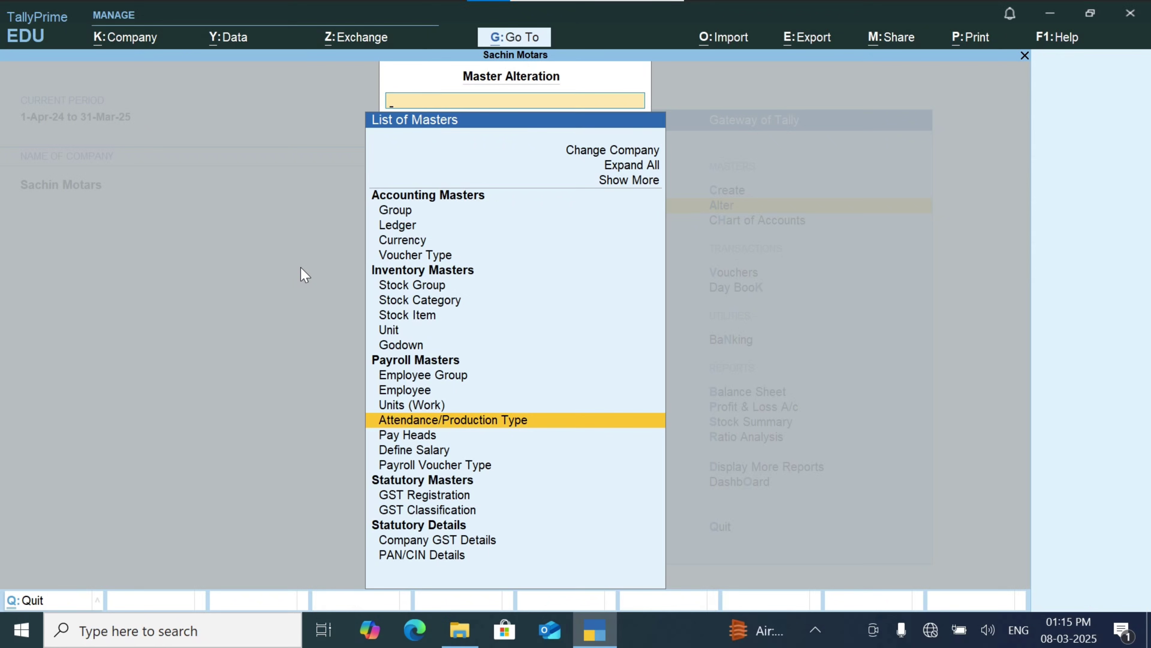